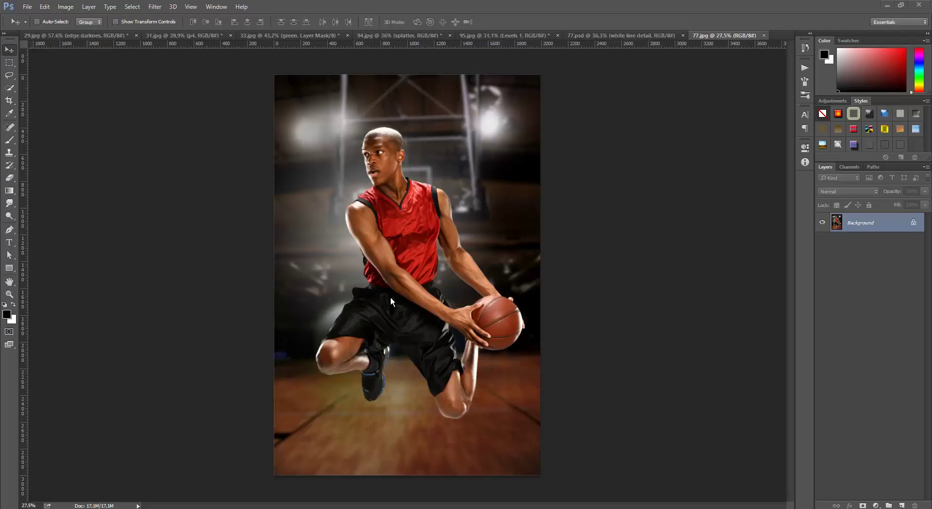
# Add a new empty layer above the photo and name it 'brush'.
pyautogui.click(901, 505)
pyautogui.doubleClick(854, 224)
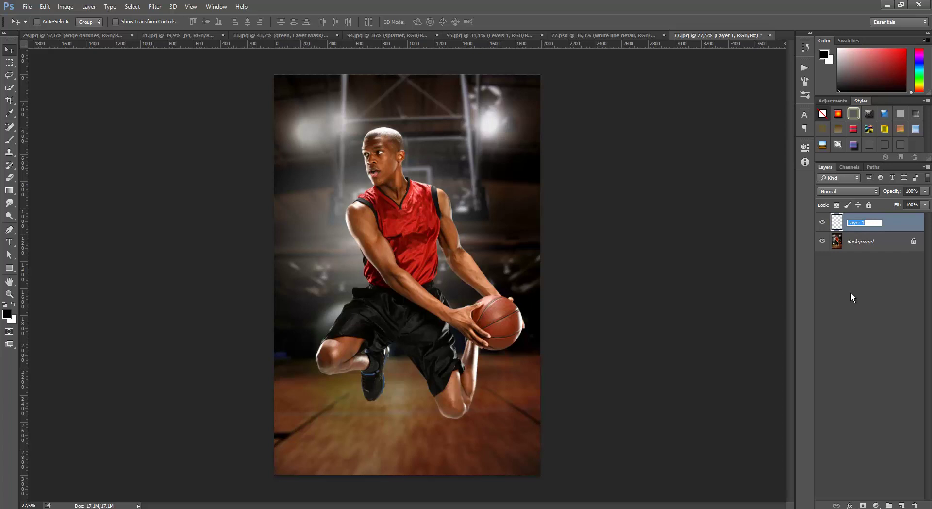
pyautogui.write('brush')
pyautogui.press('Return')
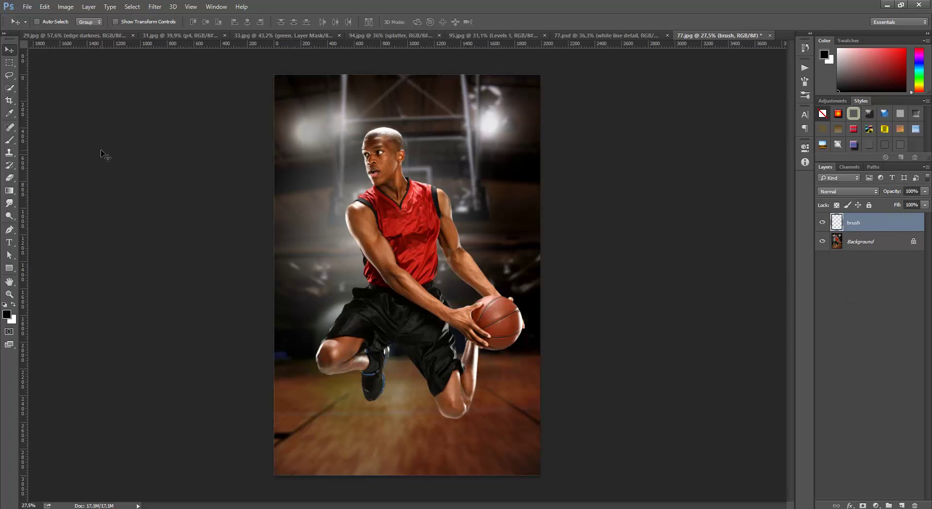
# Paint over the whole player in solid red (ff0000) with the Brush tool.
pyautogui.click(9, 141)
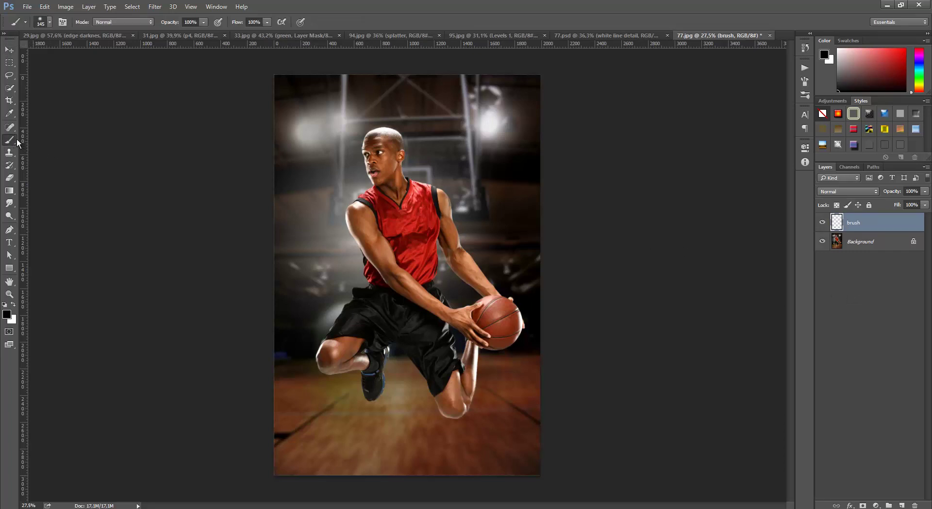
pyautogui.click(6, 315)
pyautogui.write('ff0000')
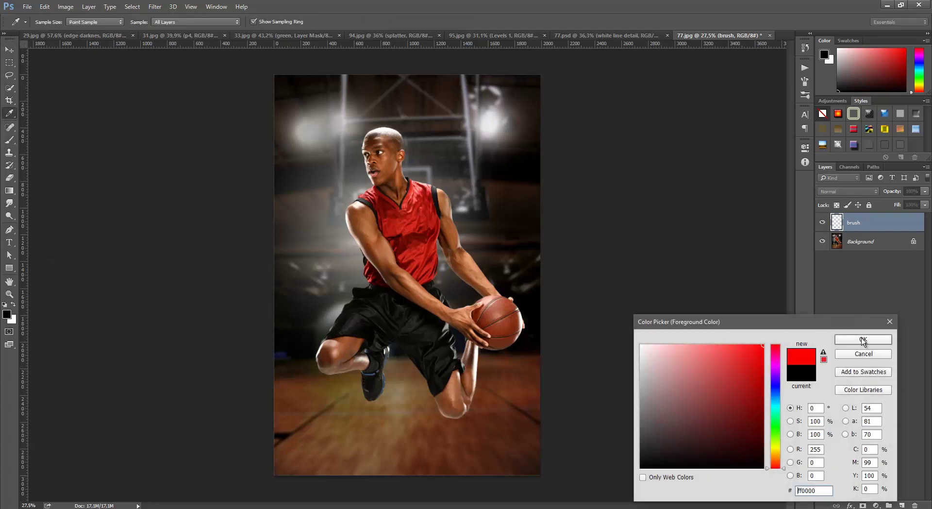
pyautogui.click(863, 339)
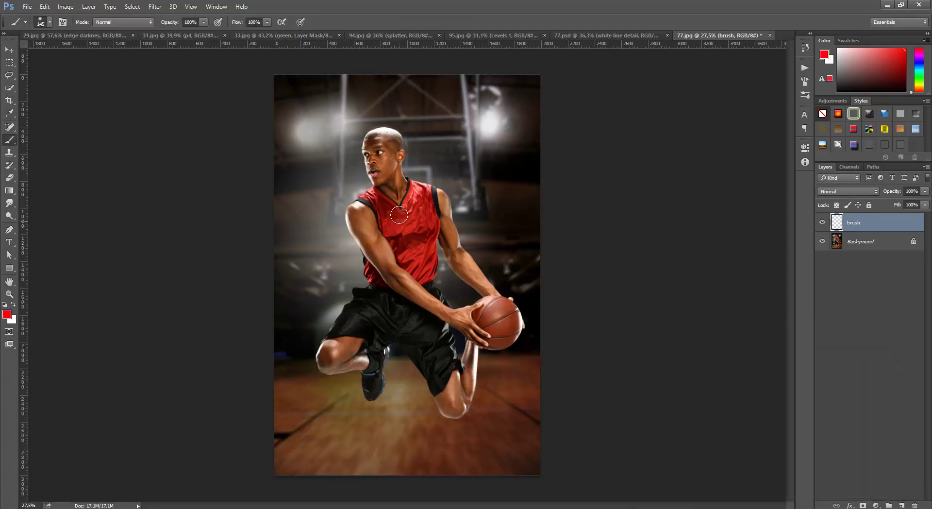
pyautogui.moveTo(413, 245)
pyautogui.mouseDown()
pyautogui.moveTo(405, 218)
pyautogui.moveTo(396, 246)
pyautogui.mouseUp()
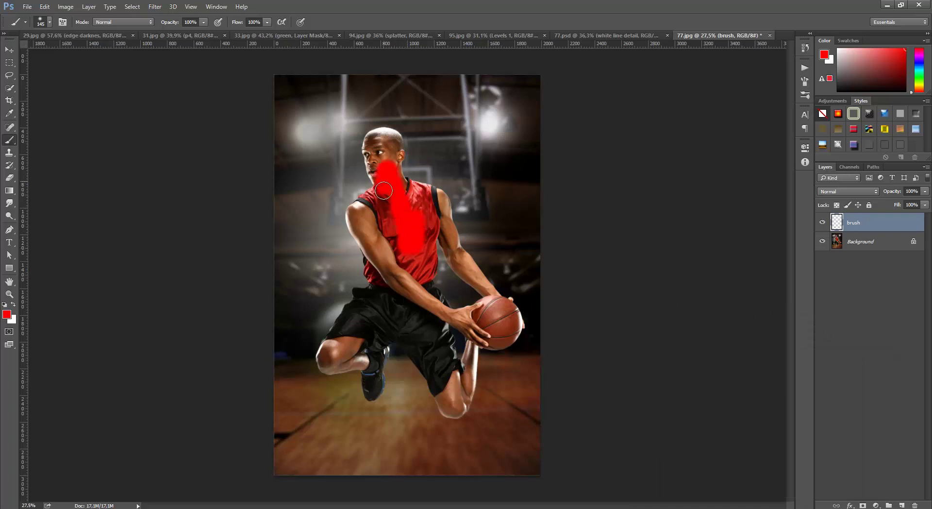
pyautogui.moveTo(397, 295); pyautogui.dragTo(412, 316)
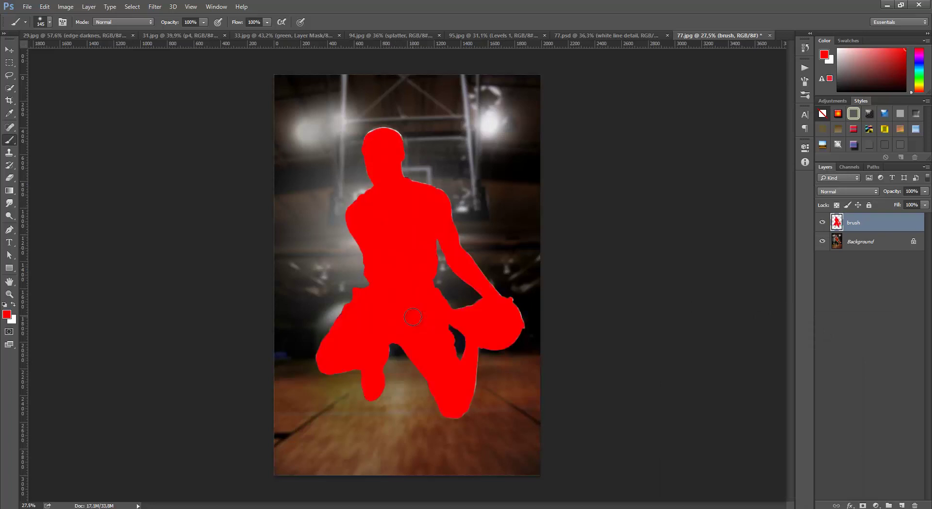
pyautogui.click(9, 49)
# Run the action in the PaintArt set on the brush layer to generate the painterly artwork.
pyautogui.click(882, 244)
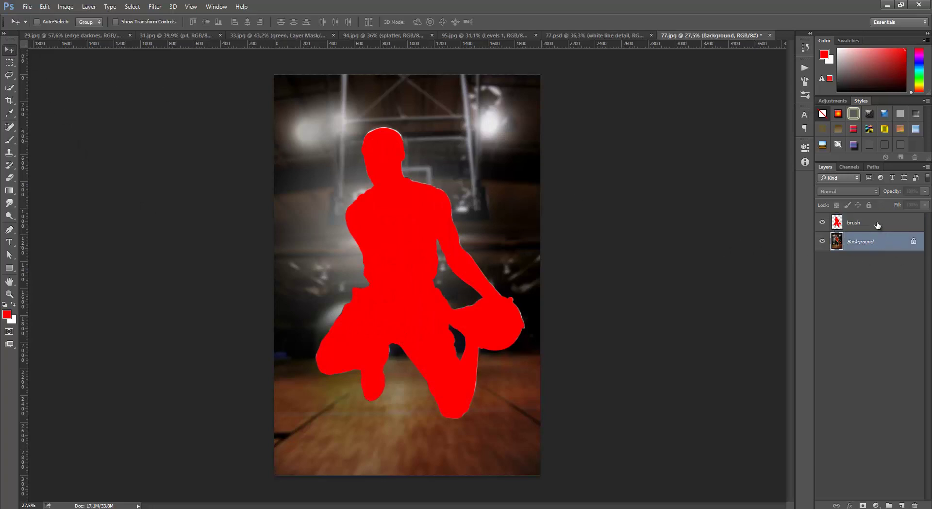
pyautogui.click(877, 225)
pyautogui.click(805, 68)
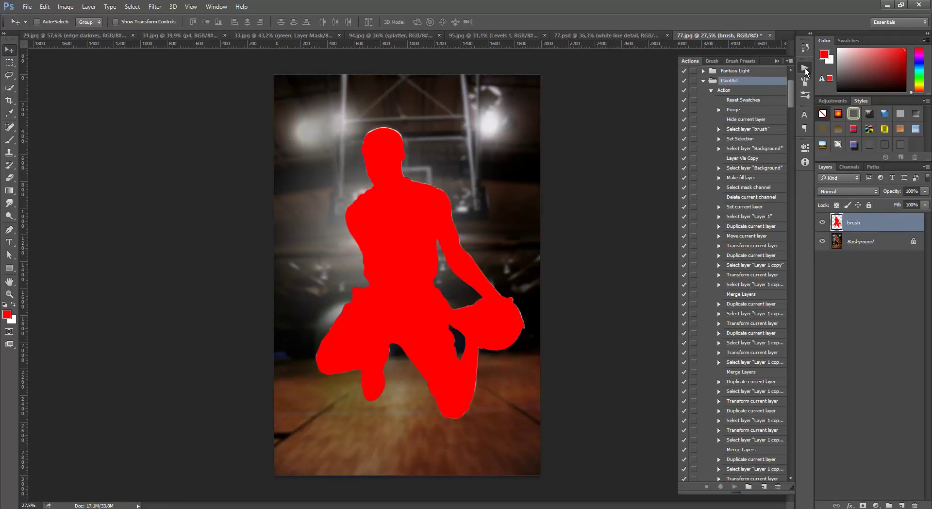
pyautogui.click(731, 90)
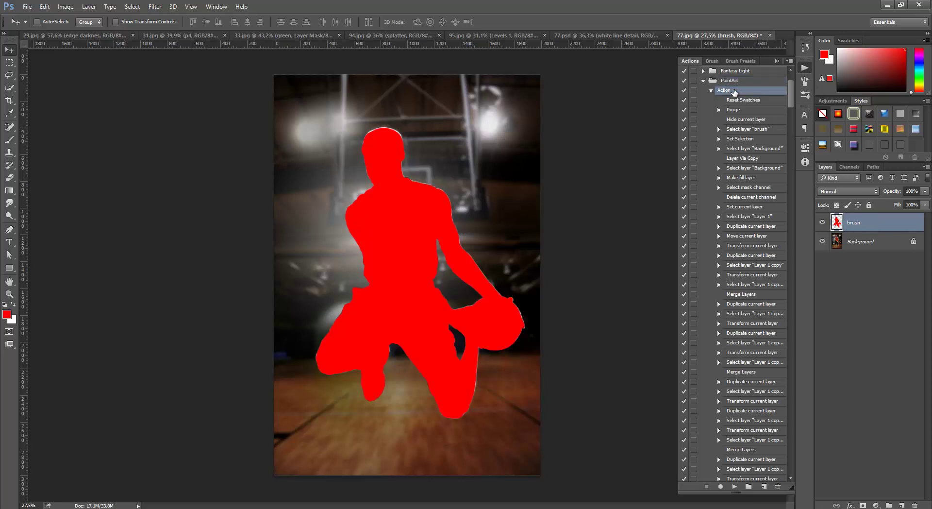
pyautogui.click(734, 486)
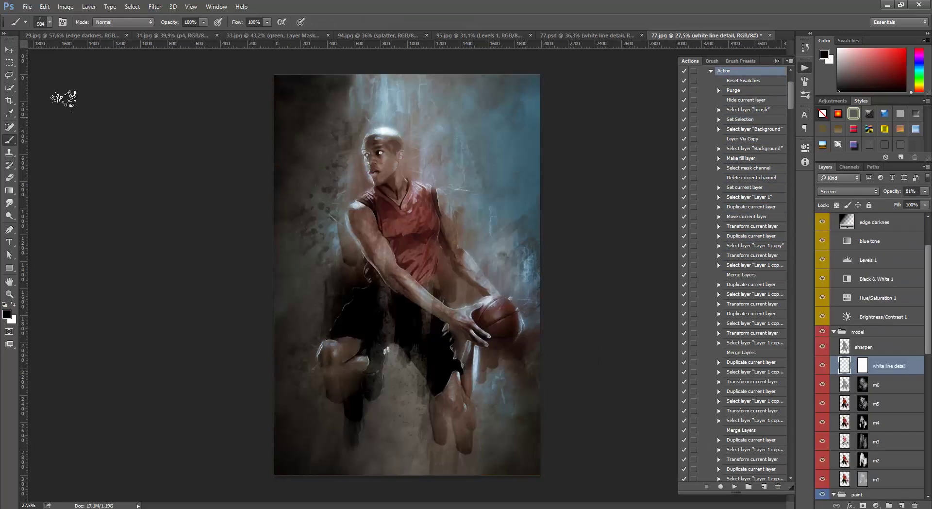
pyautogui.click(9, 50)
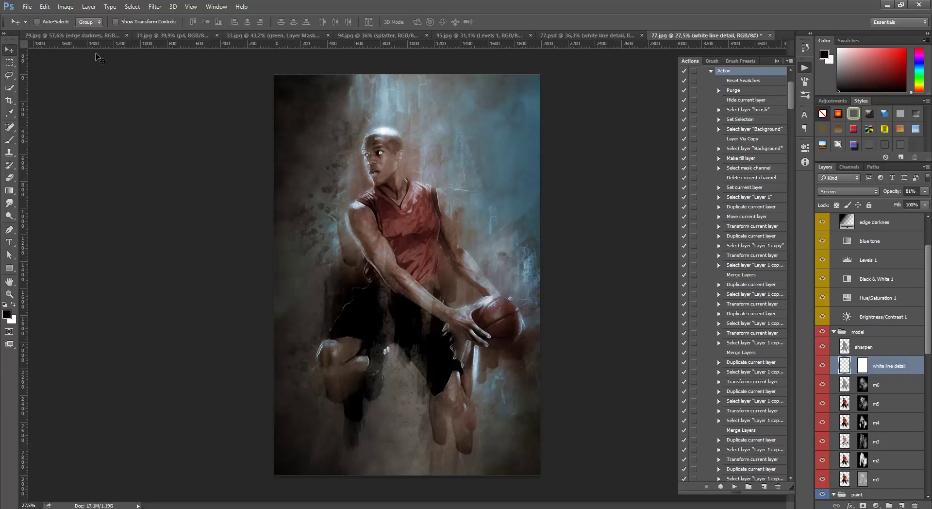
pyautogui.click(776, 60)
# Fit the artwork on screen and collapse the model, adjustments, paint and bg groups.
pyautogui.hotkey('ctrl', '0')
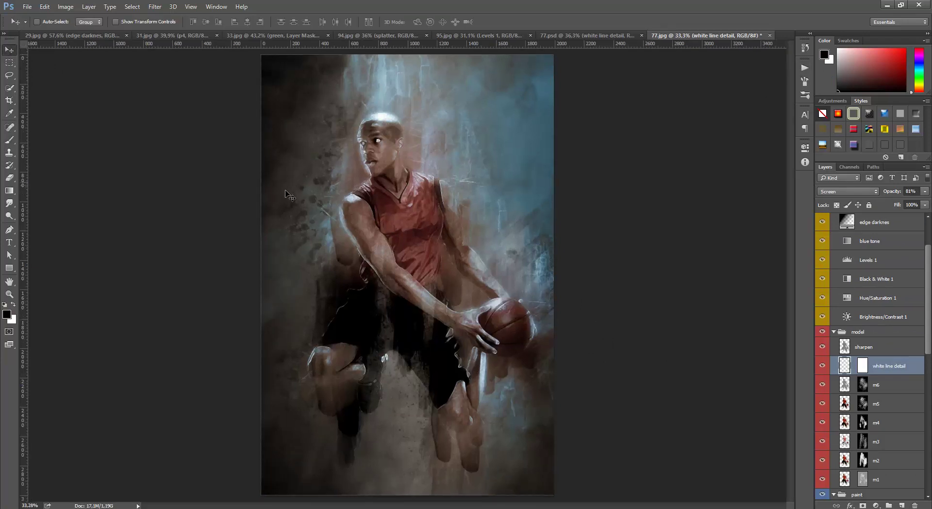
pyautogui.scroll(4, 350, 195)
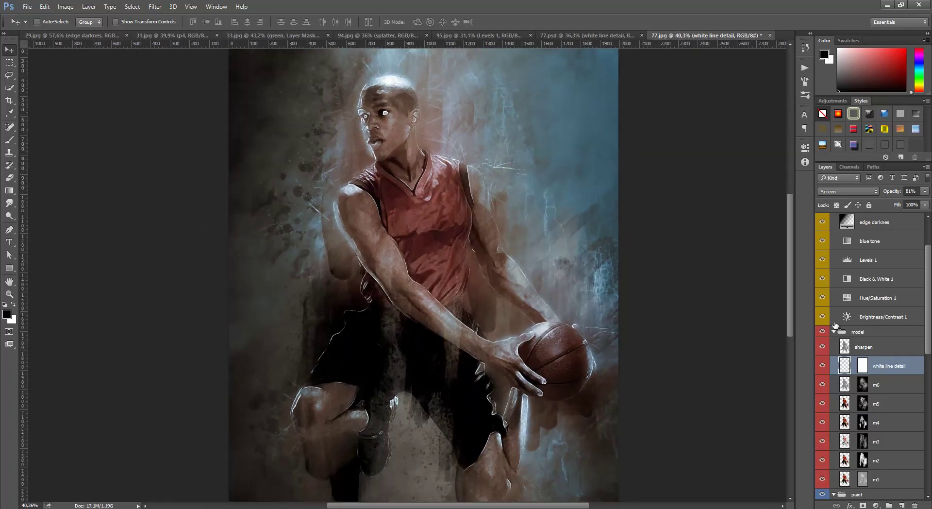
pyautogui.click(834, 331)
pyautogui.click(834, 249)
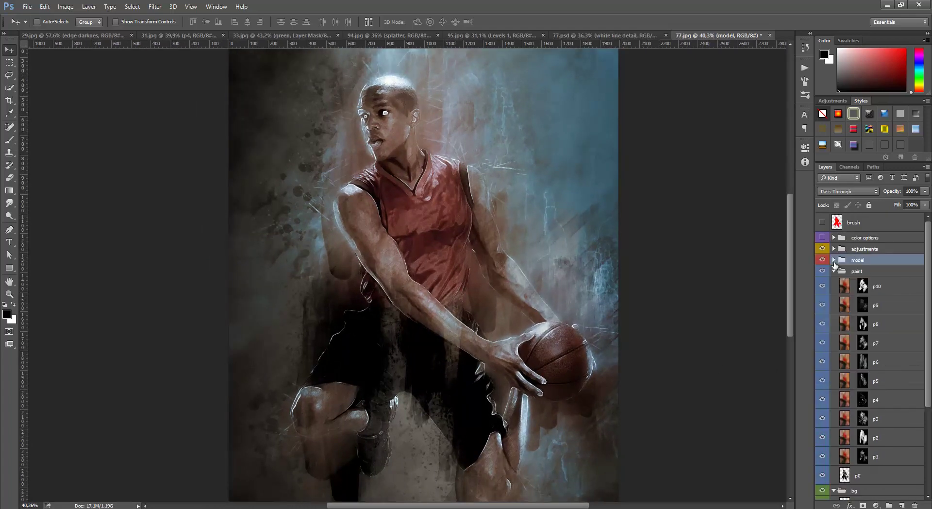
pyautogui.click(835, 271)
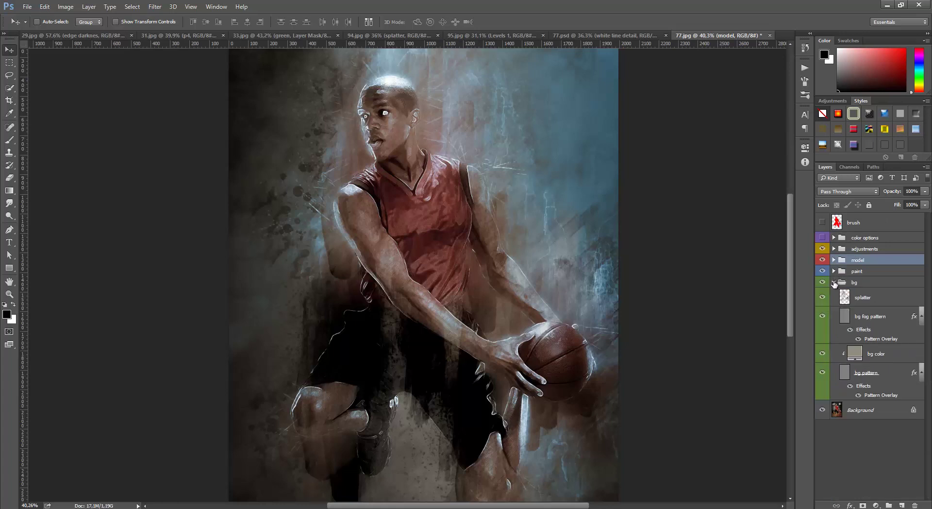
pyautogui.click(834, 283)
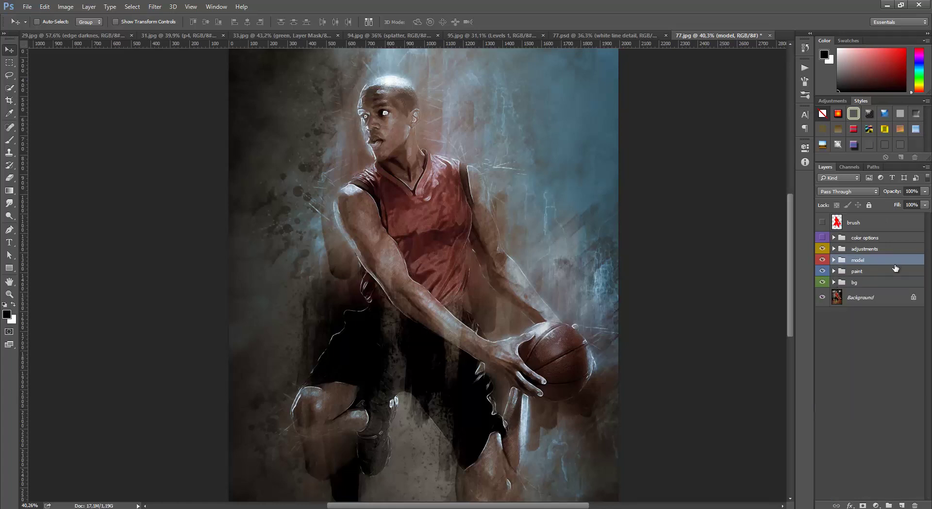
# Select the bg group and expand it to reveal its layers.
pyautogui.click(871, 285)
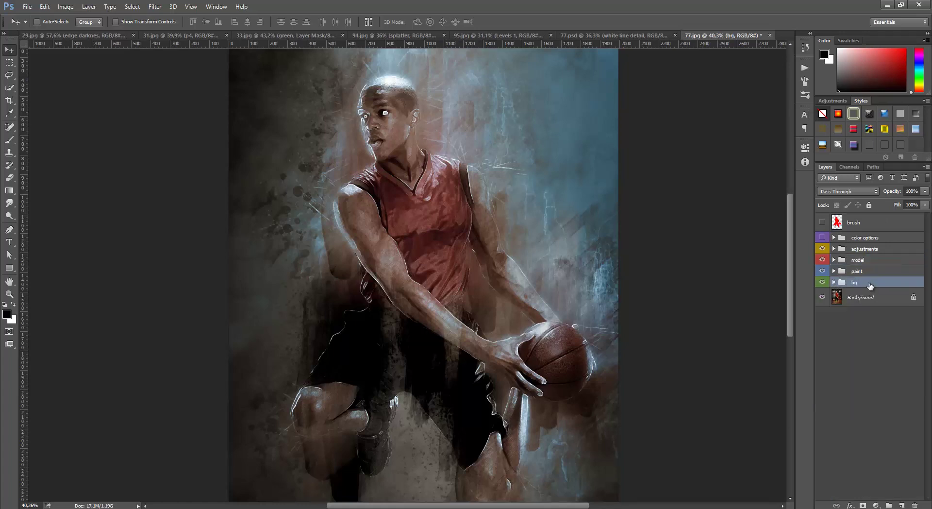
pyautogui.click(834, 283)
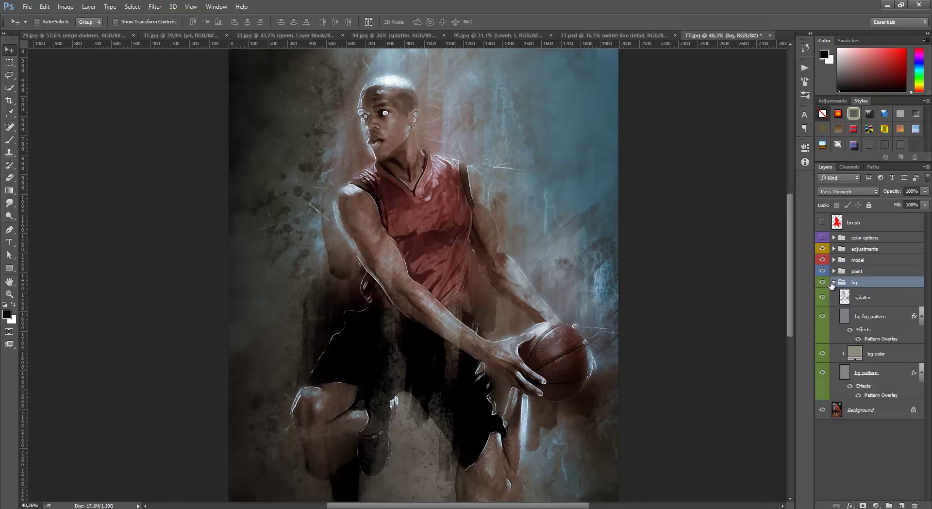
pyautogui.scroll(-1, 554, 332)
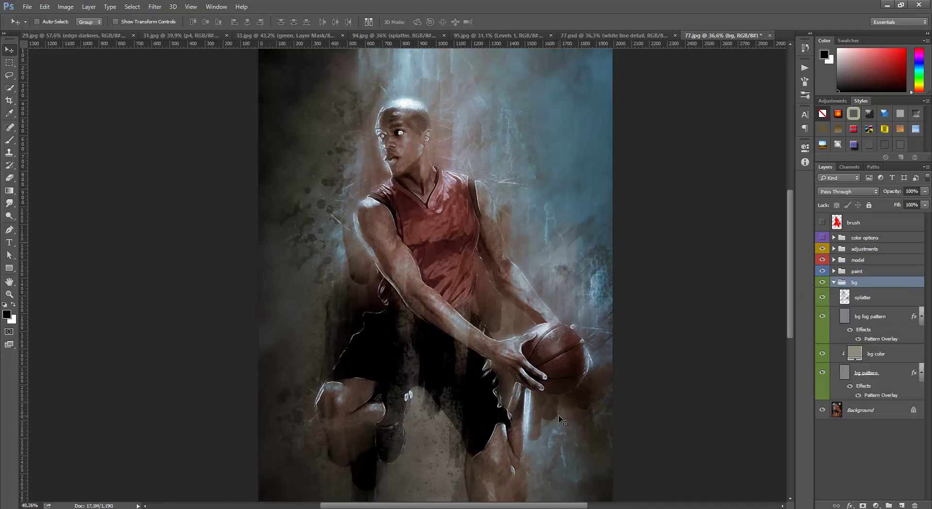
pyautogui.scroll(1, 563, 420)
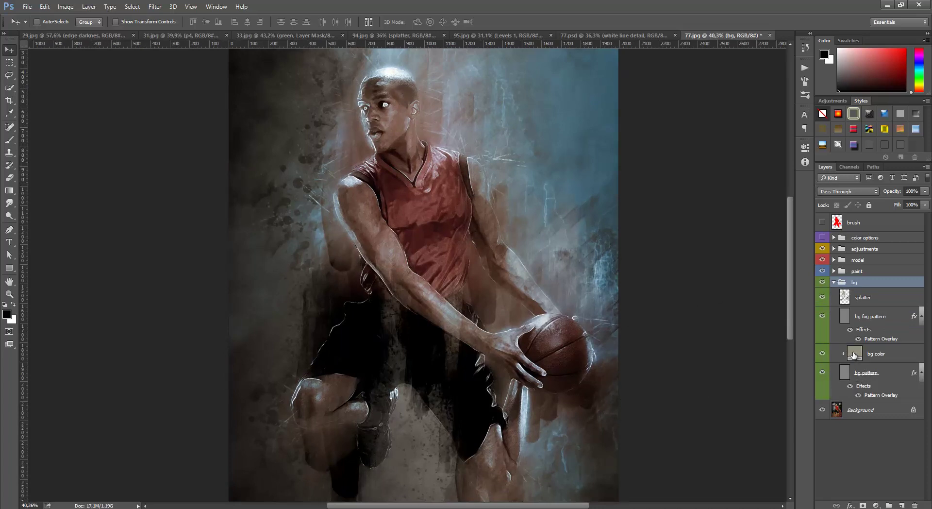
pyautogui.click(853, 355)
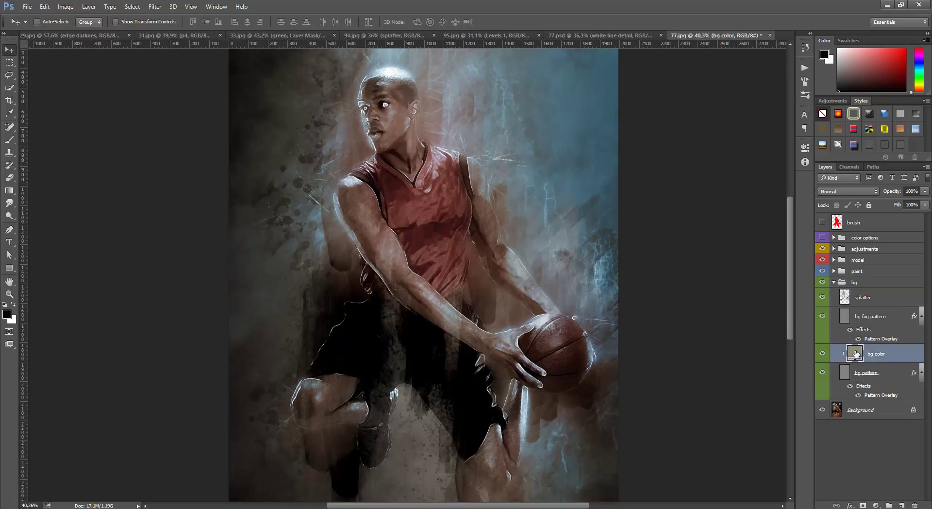
pyautogui.doubleClick(856, 353)
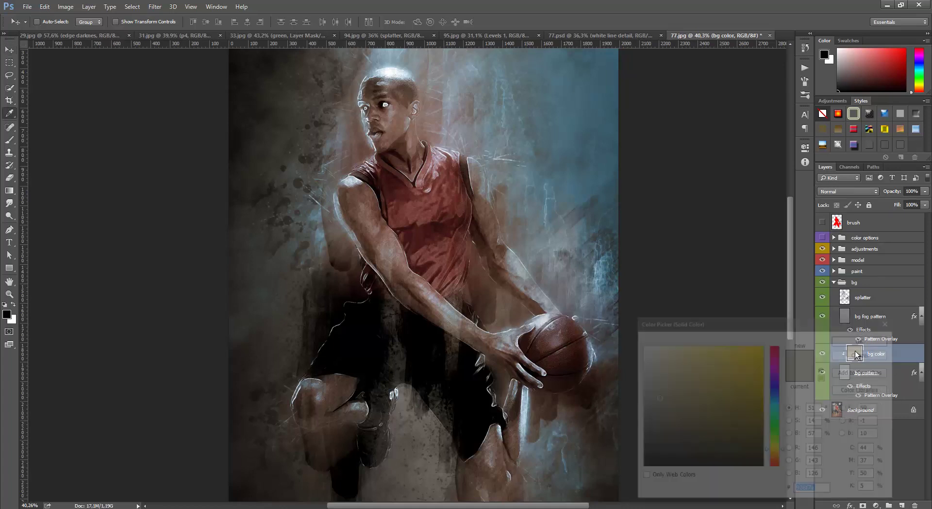
pyautogui.moveTo(663, 391)
pyautogui.mouseDown()
pyautogui.moveTo(685, 378)
pyautogui.moveTo(669, 410)
pyautogui.moveTo(669, 394)
pyautogui.mouseUp()
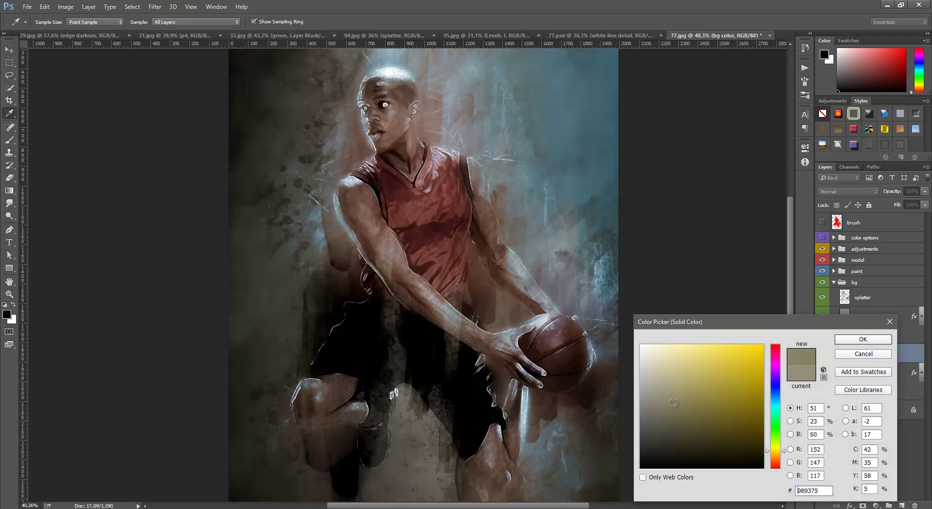
pyautogui.click(673, 402)
pyautogui.click(857, 357)
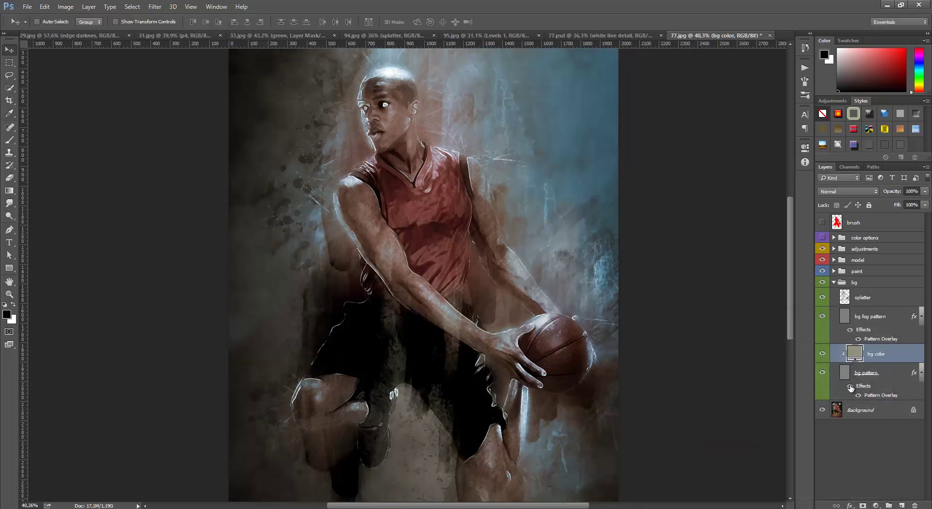
pyautogui.click(851, 387)
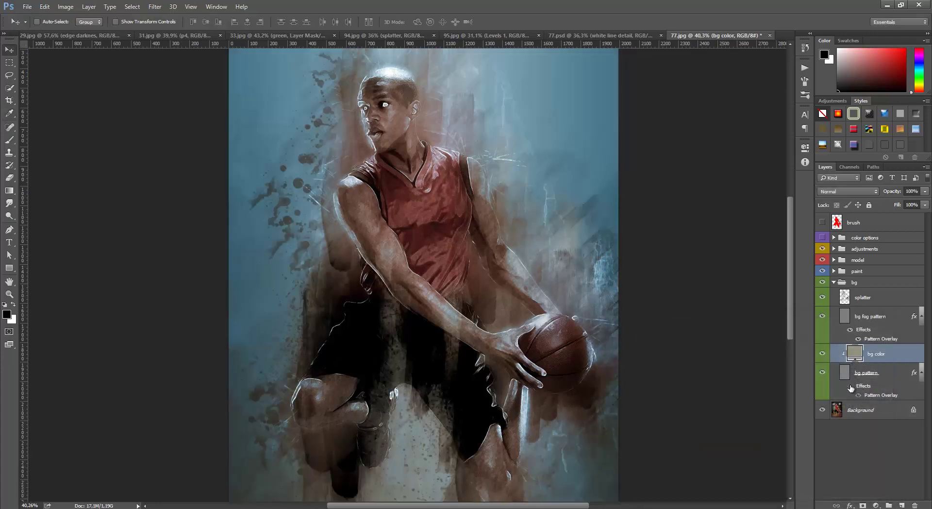
pyautogui.click(851, 387)
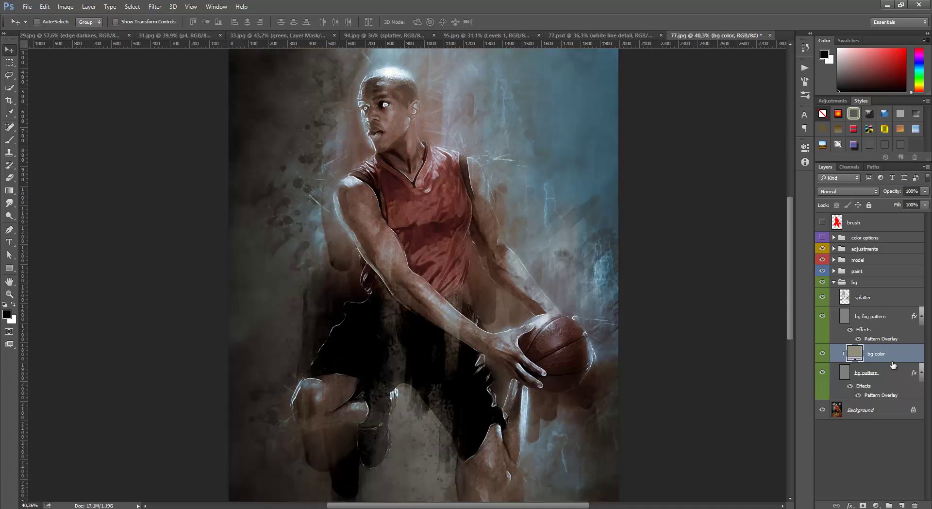
# Select bg fog pattern, compare it hidden and shown, and set its opacity to 61%.
pyautogui.click(872, 320)
pyautogui.click(823, 317)
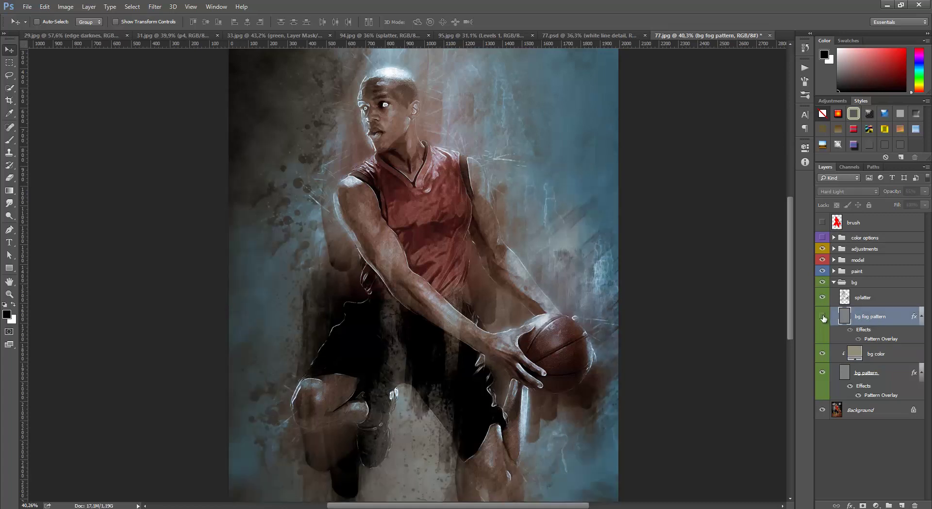
pyautogui.click(823, 317)
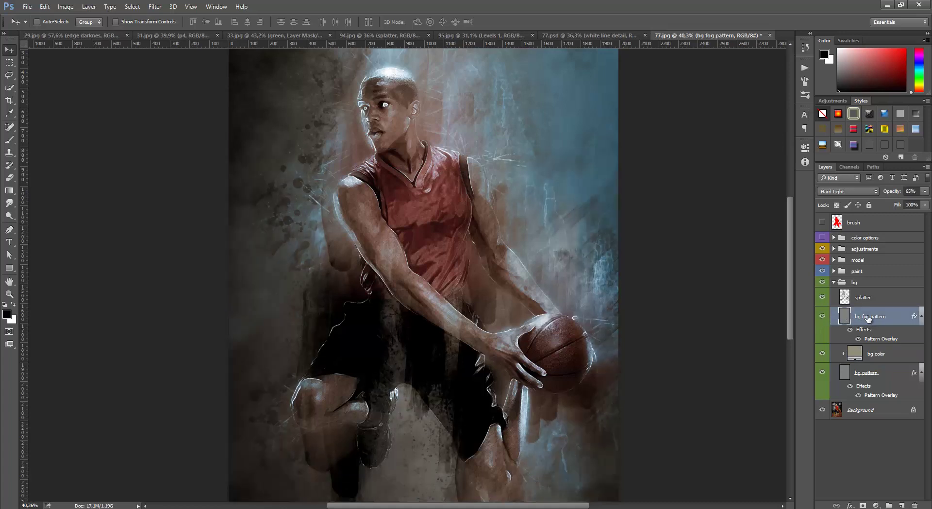
pyautogui.click(926, 194)
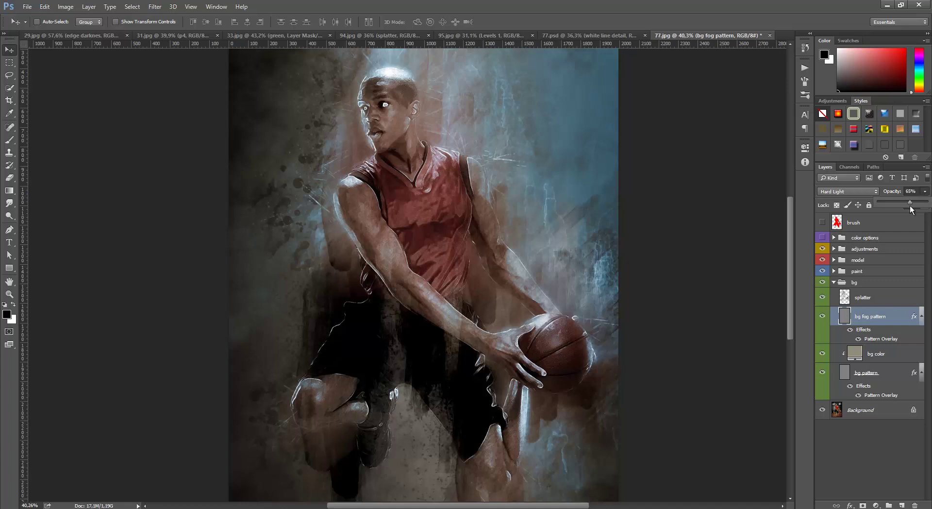
pyautogui.moveTo(914, 206)
pyautogui.mouseDown()
pyautogui.moveTo(929, 205)
pyautogui.moveTo(916, 210)
pyautogui.mouseUp()
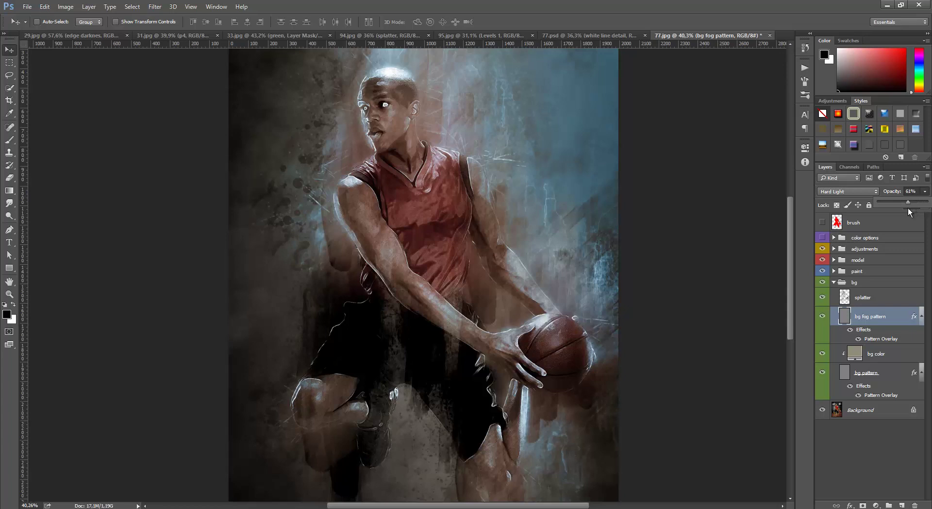
pyautogui.moveTo(907, 206); pyautogui.dragTo(907, 214)
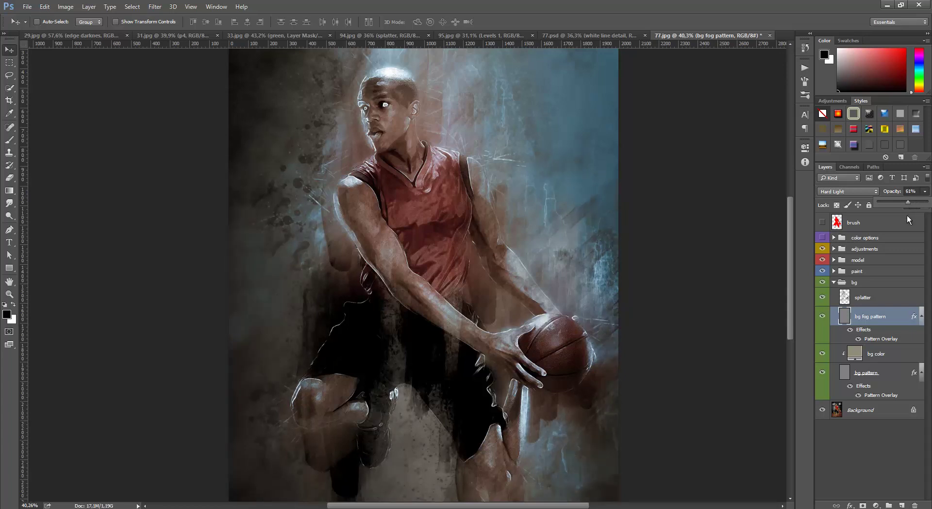
pyautogui.click(880, 340)
pyautogui.doubleClick(879, 341)
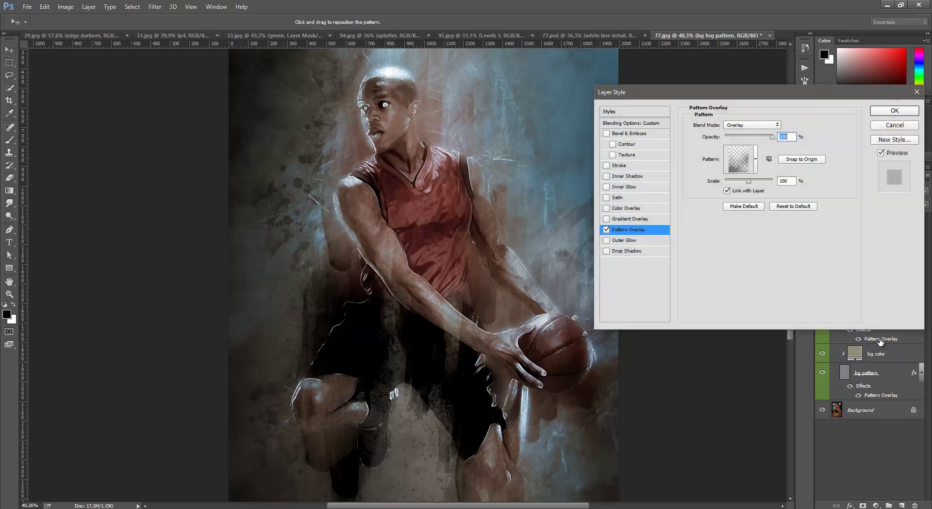
pyautogui.moveTo(749, 181)
pyautogui.mouseDown()
pyautogui.moveTo(758, 182)
pyautogui.moveTo(719, 183)
pyautogui.moveTo(747, 180)
pyautogui.mouseUp()
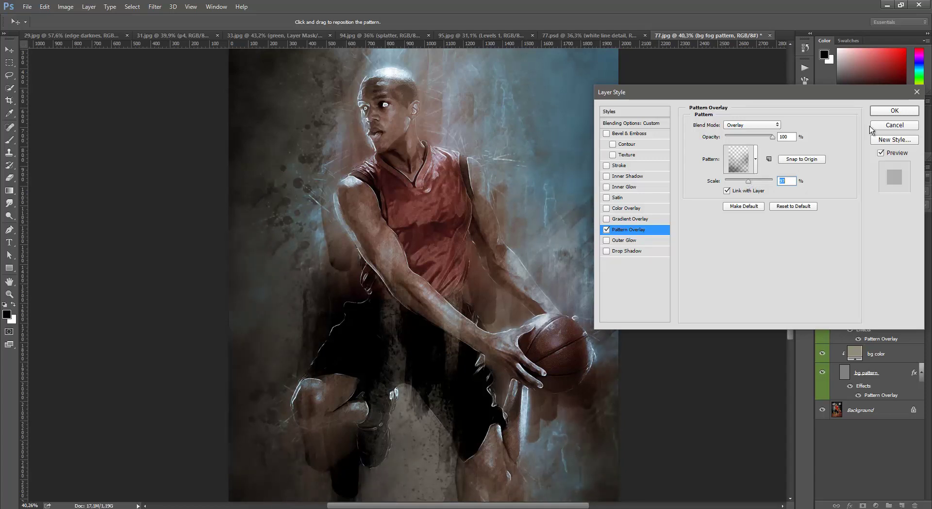
pyautogui.click(899, 112)
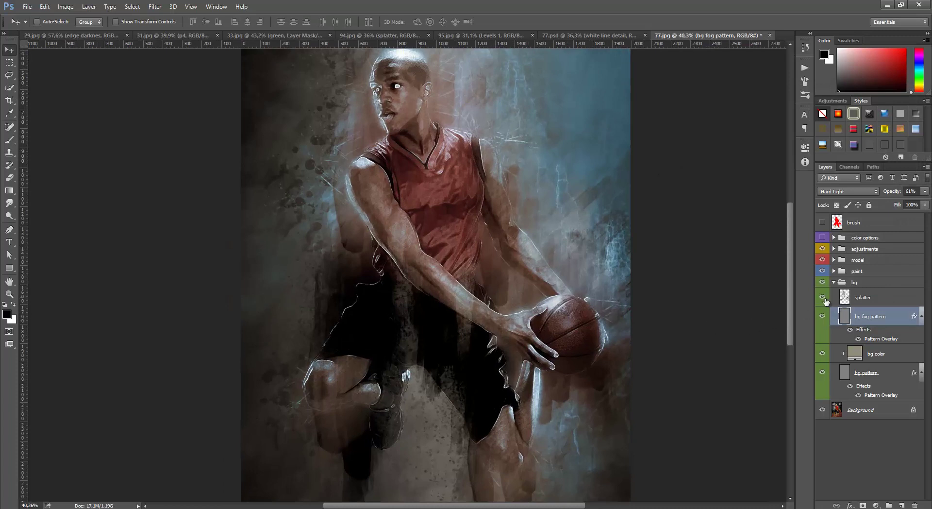
# Compare the splatter layer hidden and shown, then set its opacity to 19%.
pyautogui.click(823, 297)
pyautogui.click(822, 297)
pyautogui.click(870, 297)
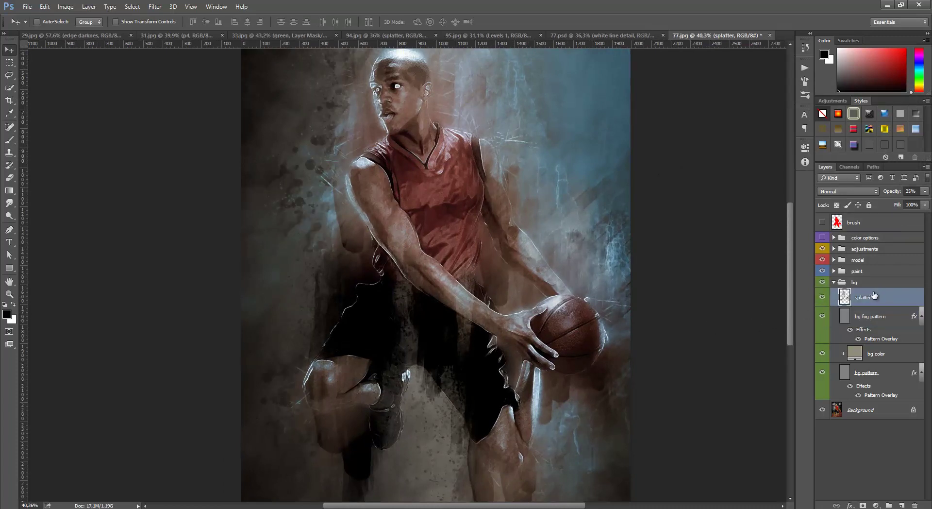
pyautogui.click(925, 192)
pyautogui.moveTo(895, 201); pyautogui.dragTo(903, 201)
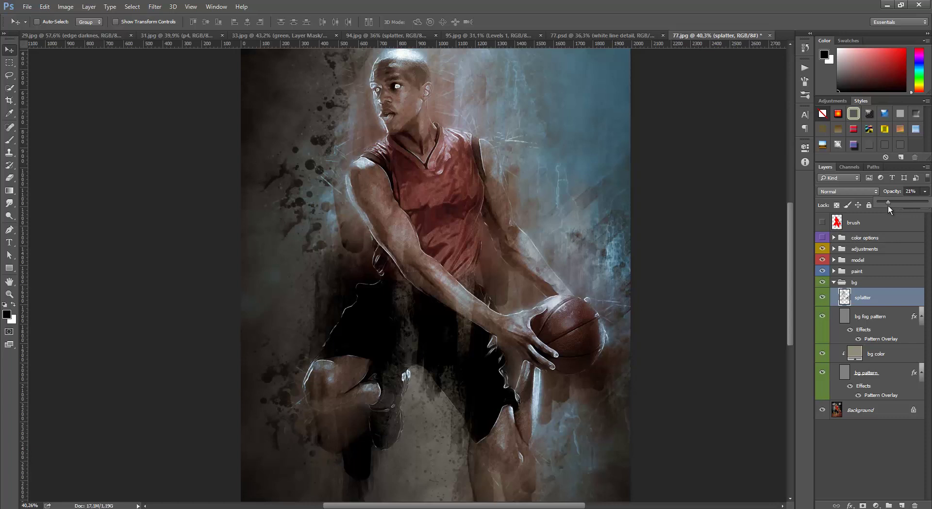
pyautogui.moveTo(888, 206); pyautogui.dragTo(887, 205)
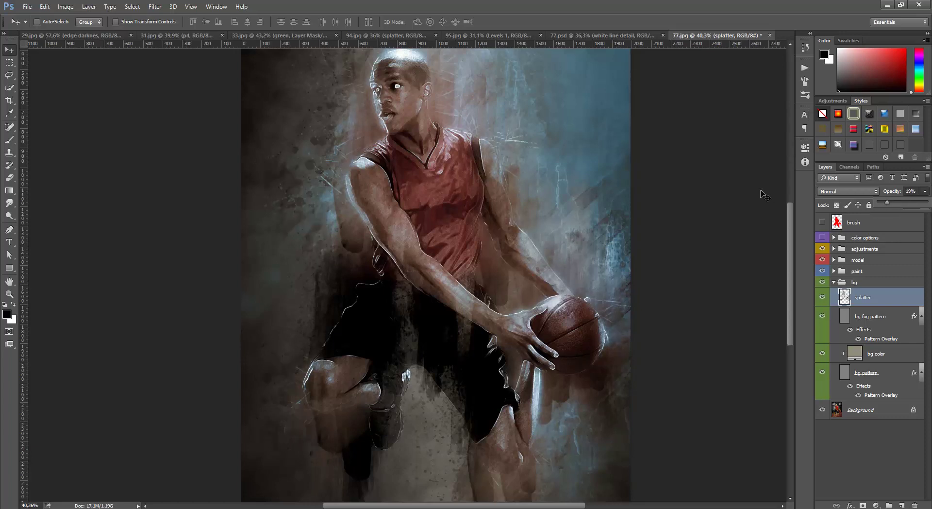
# Free Transform the splatter layer, rotating it about 70.7° and scaling it to roughly 95% by 85%.
pyautogui.click(49, 6)
pyautogui.click(89, 199)
pyautogui.scroll(-3, 419, 275)
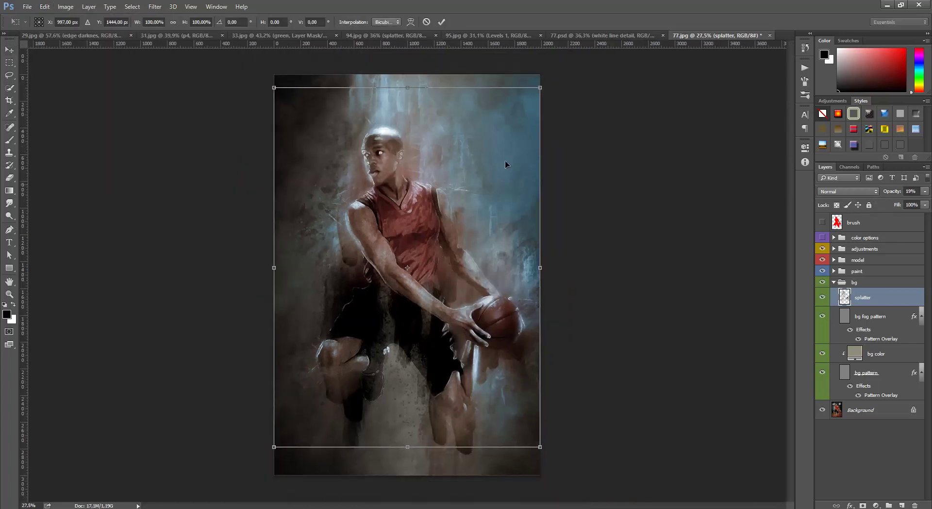
pyautogui.moveTo(563, 267); pyautogui.dragTo(503, 372)
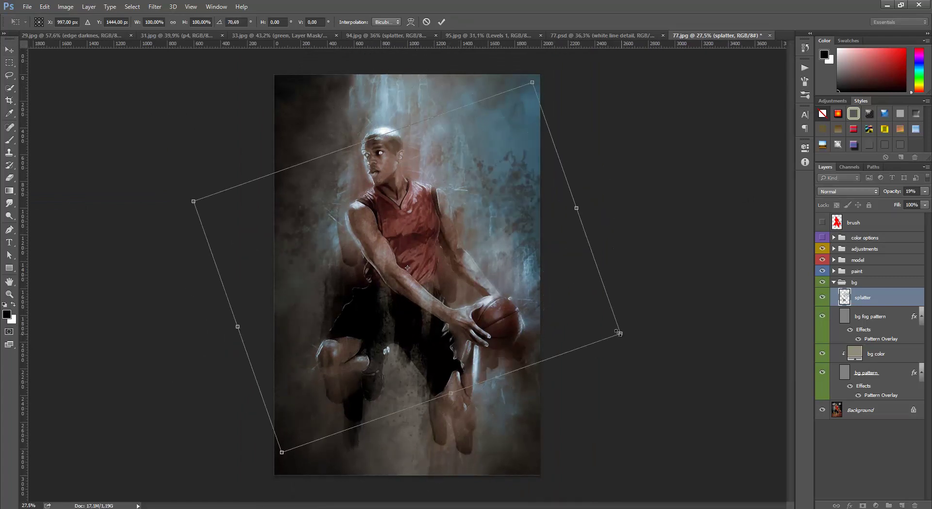
pyautogui.moveTo(619, 333); pyautogui.dragTo(566, 337)
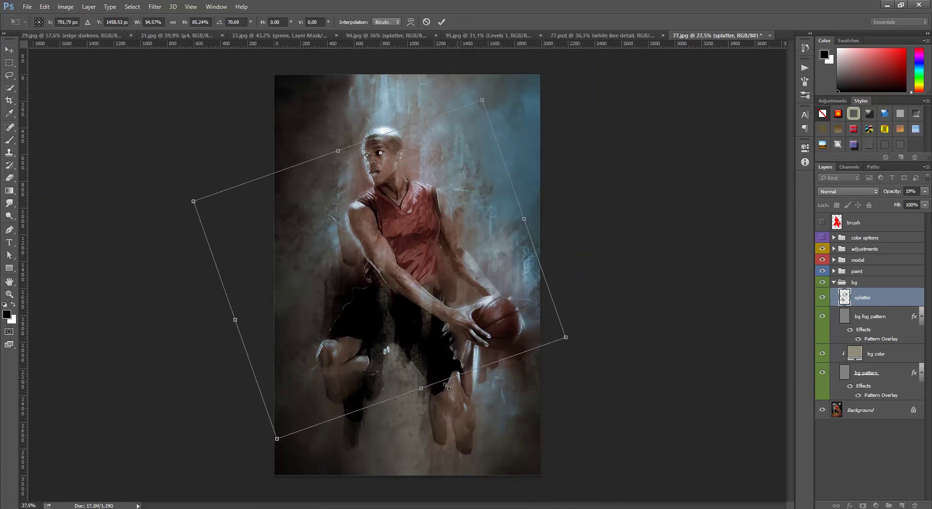
pyautogui.moveTo(423, 389); pyautogui.dragTo(422, 391)
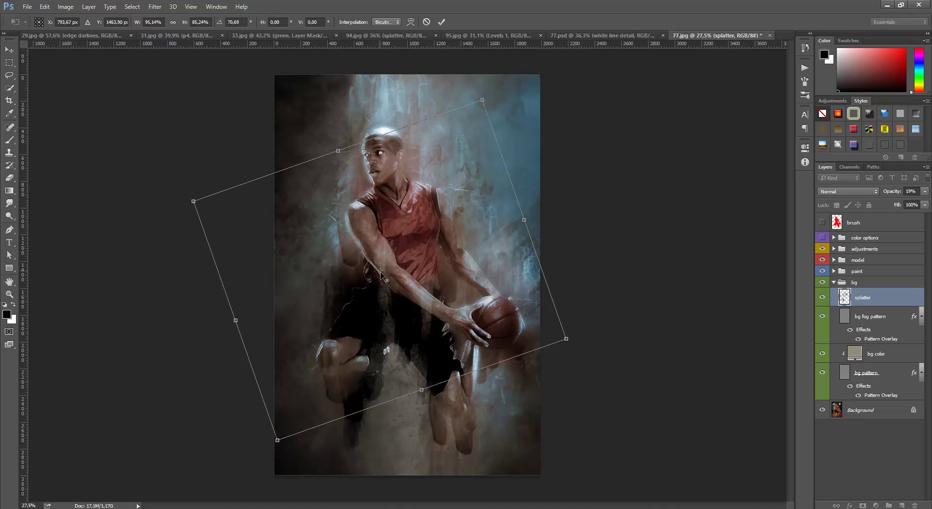
# Commit the splatter transform and collapse the bg group.
pyautogui.click(442, 22)
pyautogui.scroll(1, 409, 237)
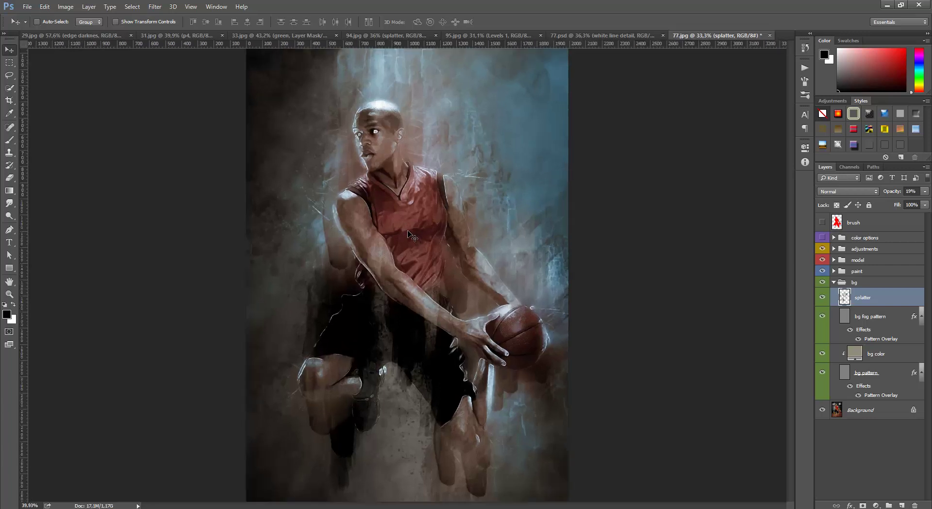
pyautogui.scroll(1, 409, 237)
pyautogui.scroll(1, 409, 237)
pyautogui.scroll(1, 409, 236)
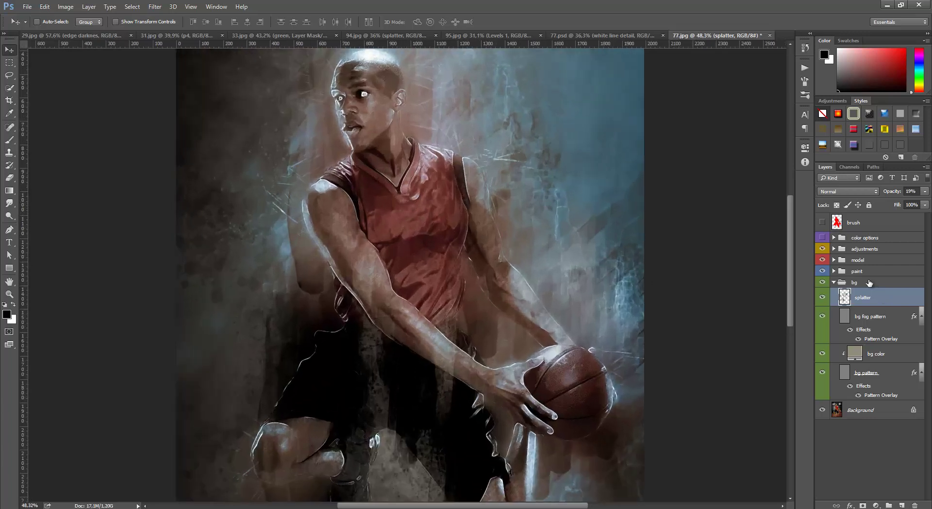
pyautogui.click(837, 282)
pyautogui.click(834, 283)
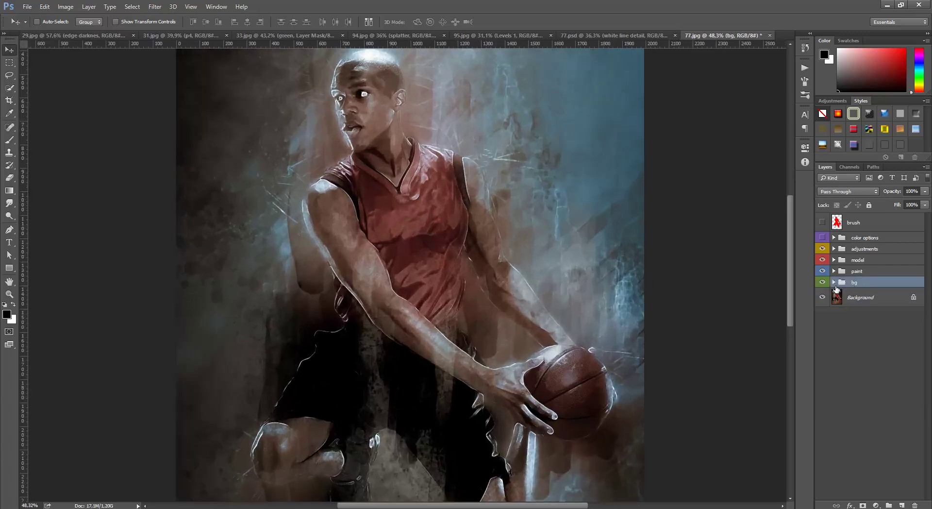
# Expand the paint group, compare p10 hidden and shown, and target p10's layer mask.
pyautogui.click(863, 276)
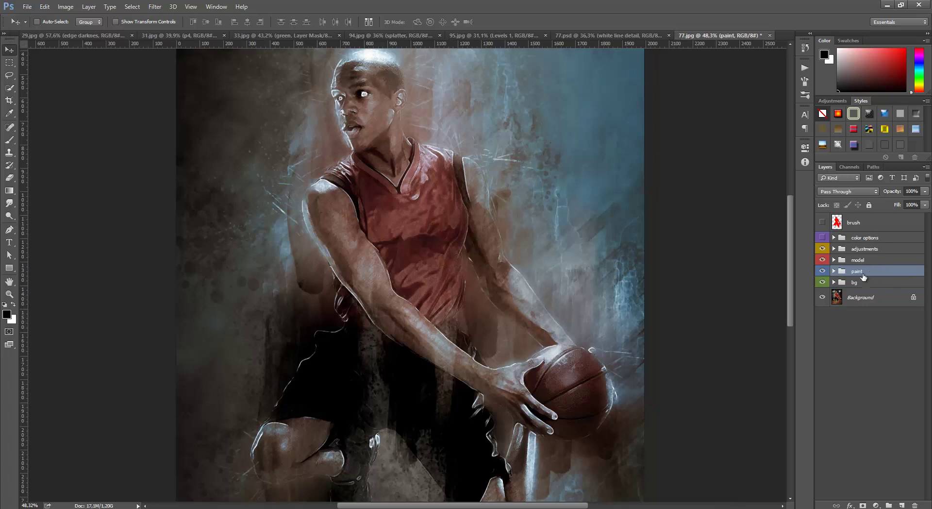
pyautogui.click(835, 271)
pyautogui.scroll(1, 411, 272)
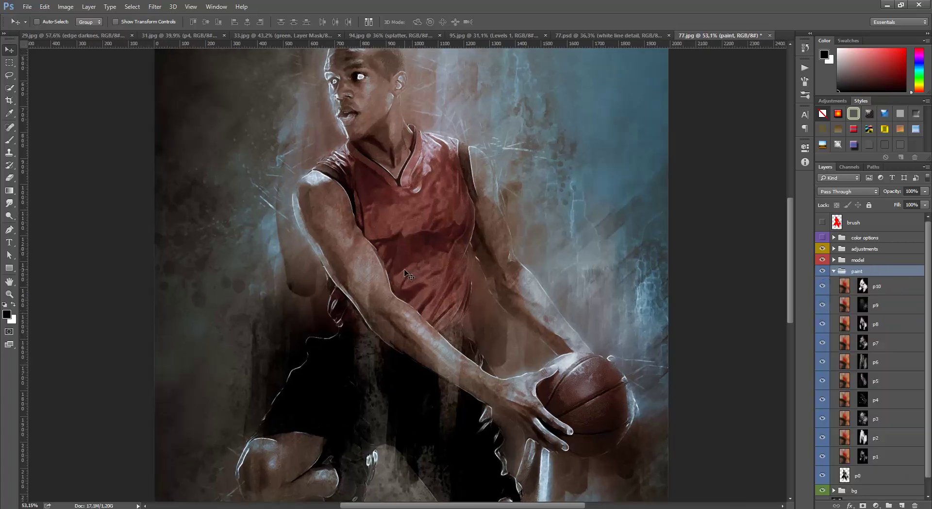
pyautogui.scroll(-1, 407, 272)
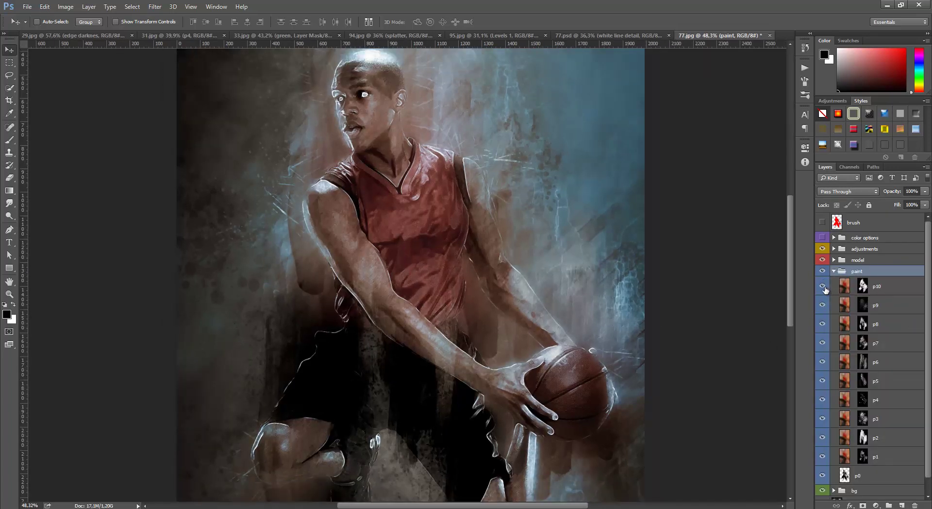
pyautogui.click(823, 286)
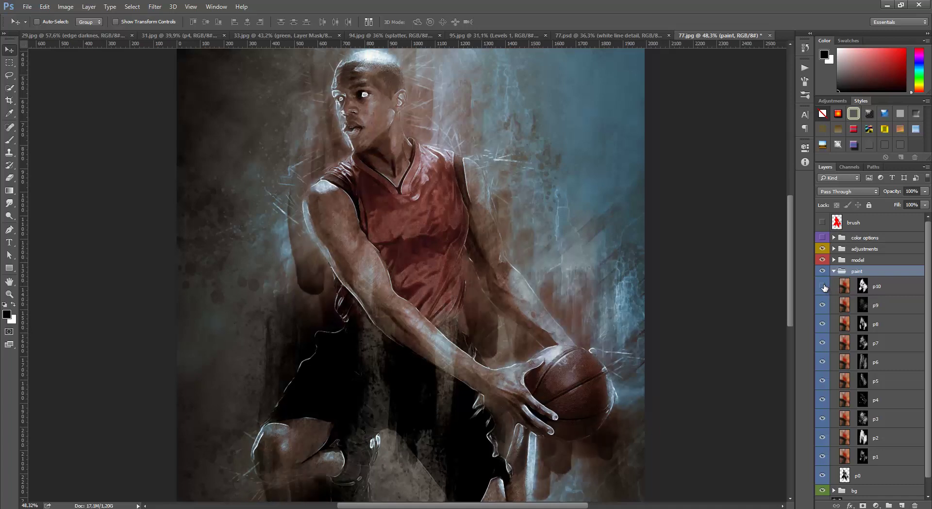
pyautogui.click(823, 286)
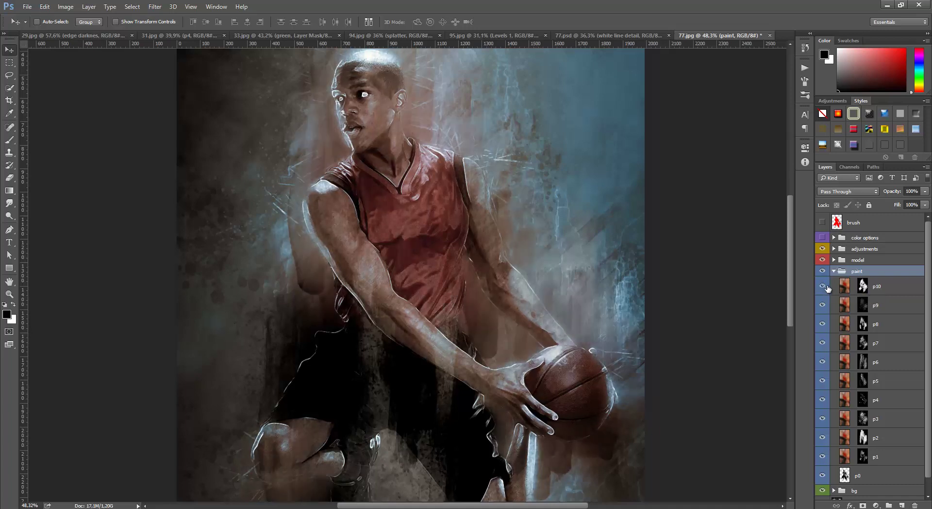
pyautogui.click(863, 287)
# Make white the foreground colour and rotate the p10 mask about 1.9° with Free Transform.
pyautogui.press('x')
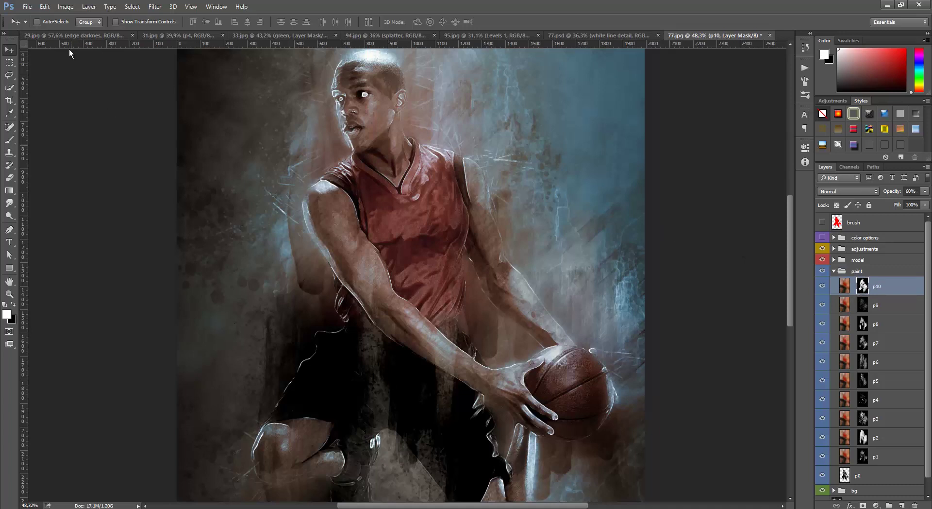
pyautogui.click(45, 6)
pyautogui.click(103, 194)
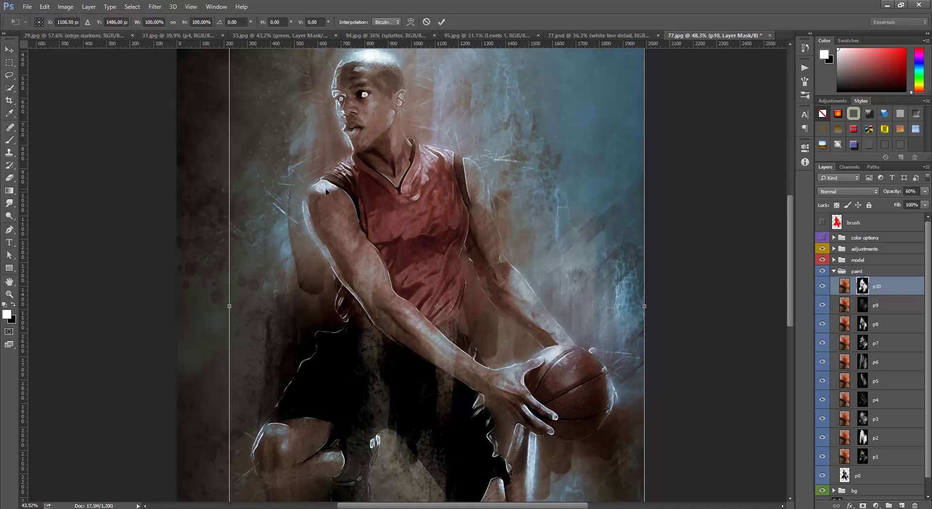
pyautogui.scroll(-2, 326, 191)
pyautogui.moveTo(588, 277)
pyautogui.mouseDown()
pyautogui.moveTo(560, 195)
pyautogui.moveTo(485, 107)
pyautogui.moveTo(516, 271)
pyautogui.moveTo(481, 297)
pyautogui.moveTo(487, 282)
pyautogui.mouseUp()
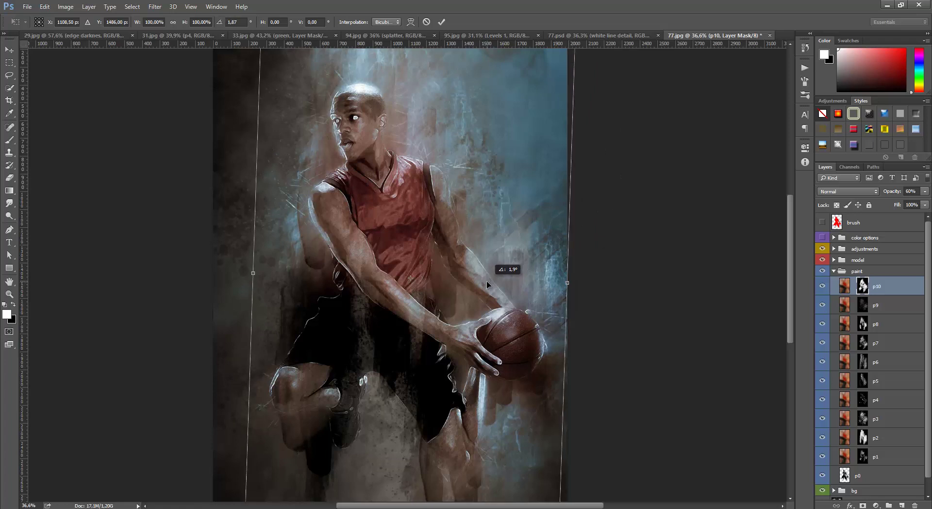
pyautogui.click(442, 21)
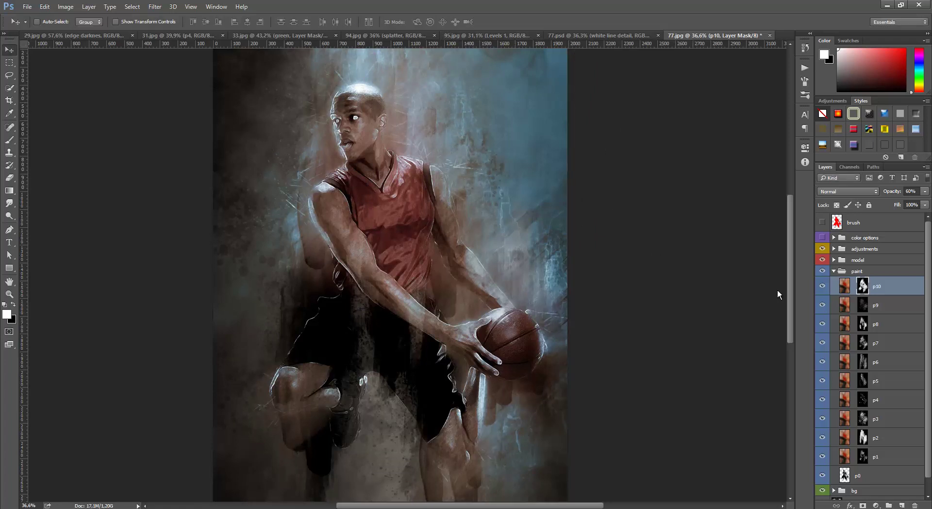
# Compare p9 and p8 hidden and shown, then target p8's layer mask.
pyautogui.click(823, 306)
pyautogui.click(823, 307)
pyautogui.click(823, 324)
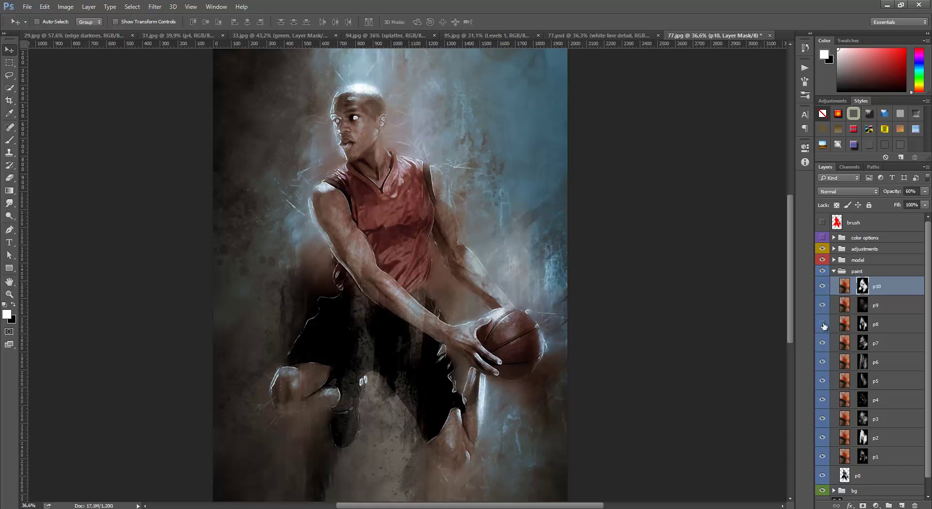
pyautogui.click(823, 324)
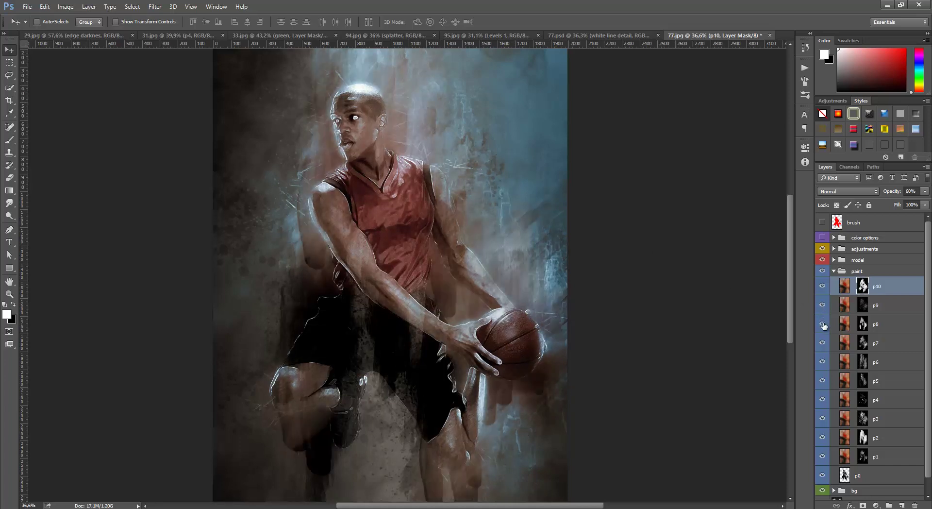
pyautogui.click(863, 324)
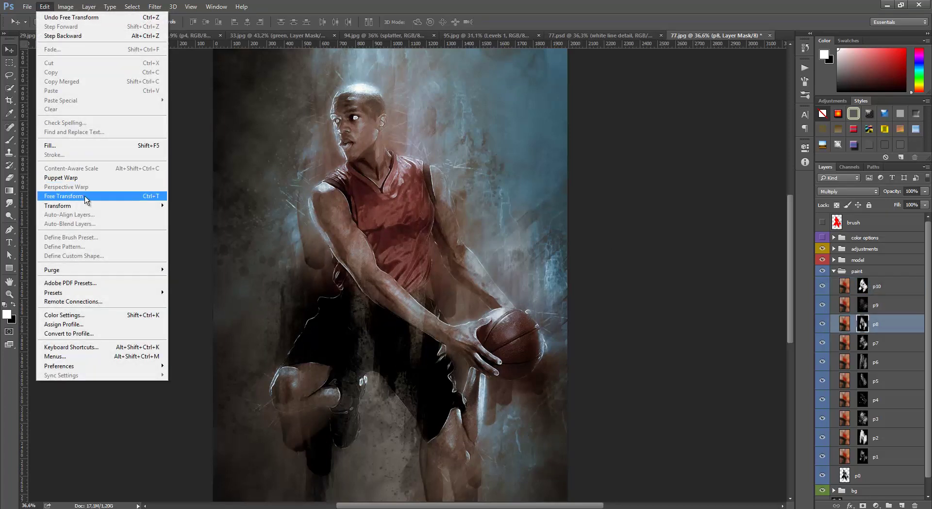
# Free Transform the p8 mask to about 97% width and commit it.
pyautogui.click(73, 196)
pyautogui.moveTo(561, 275)
pyautogui.mouseDown()
pyautogui.moveTo(579, 271)
pyautogui.moveTo(504, 254)
pyautogui.moveTo(486, 263)
pyautogui.moveTo(547, 262)
pyautogui.mouseUp()
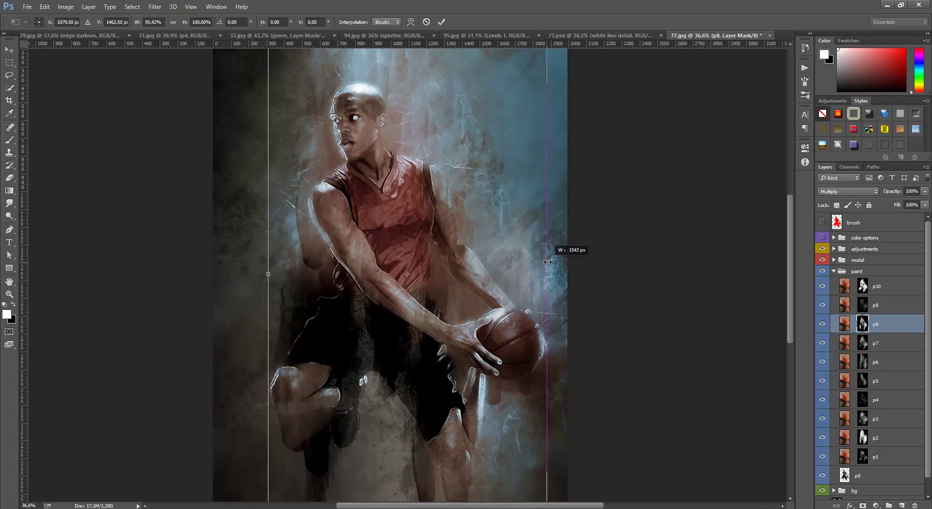
pyautogui.moveTo(547, 262); pyautogui.dragTo(548, 262)
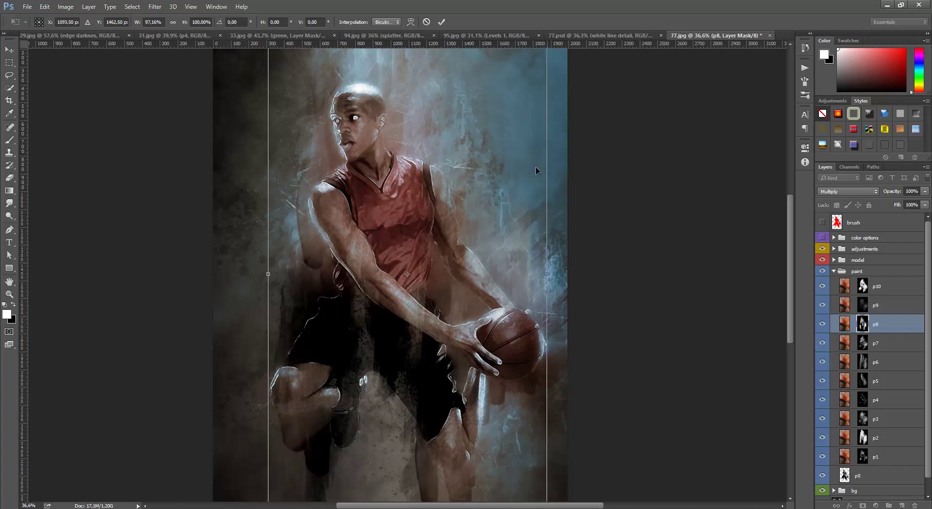
pyautogui.click(441, 22)
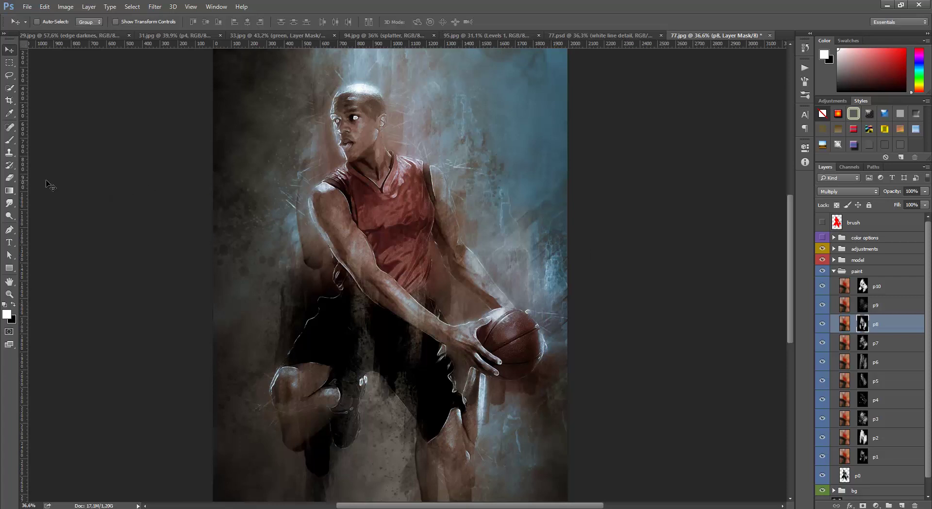
# Briefly pick the Eraser, return to the Move tool, and preview the artwork with p7 toggled.
pyautogui.click(9, 178)
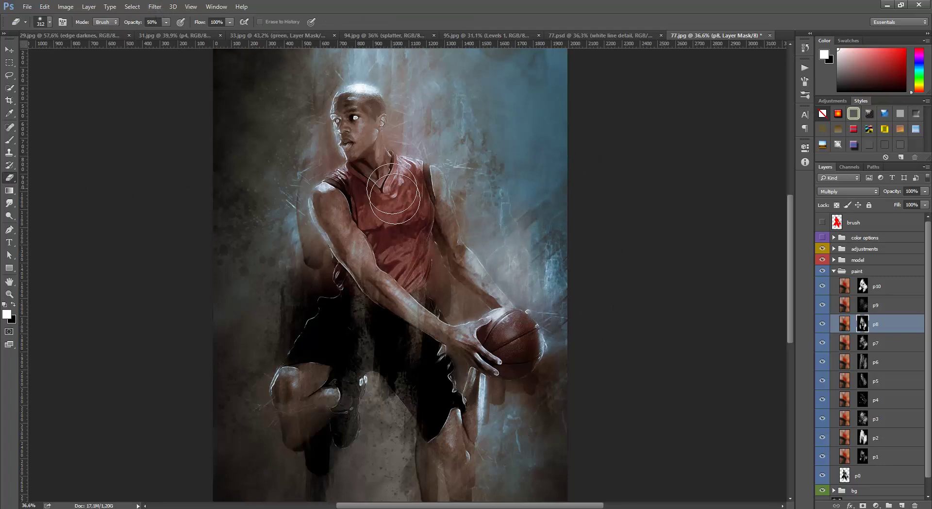
pyautogui.scroll(-3, 447, 142)
pyautogui.scroll(2, 416, 120)
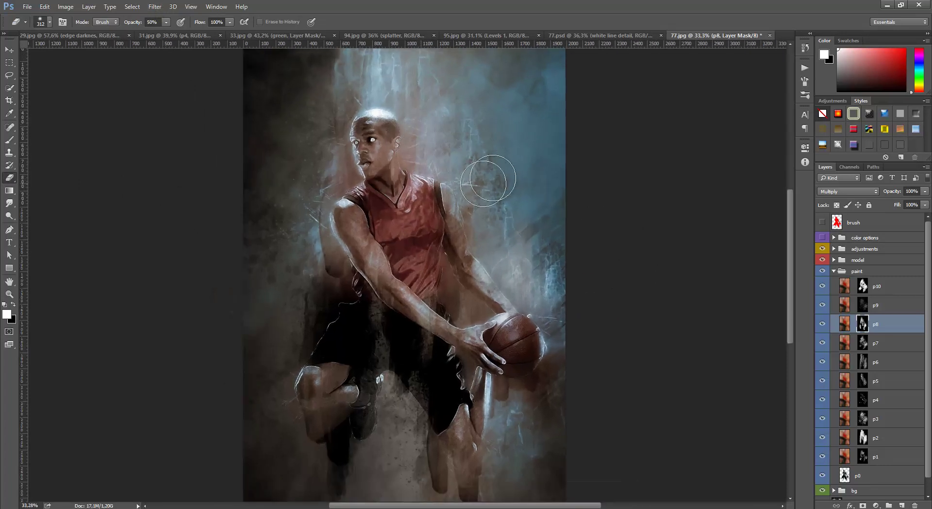
pyautogui.click(10, 49)
pyautogui.scroll(2, 393, 209)
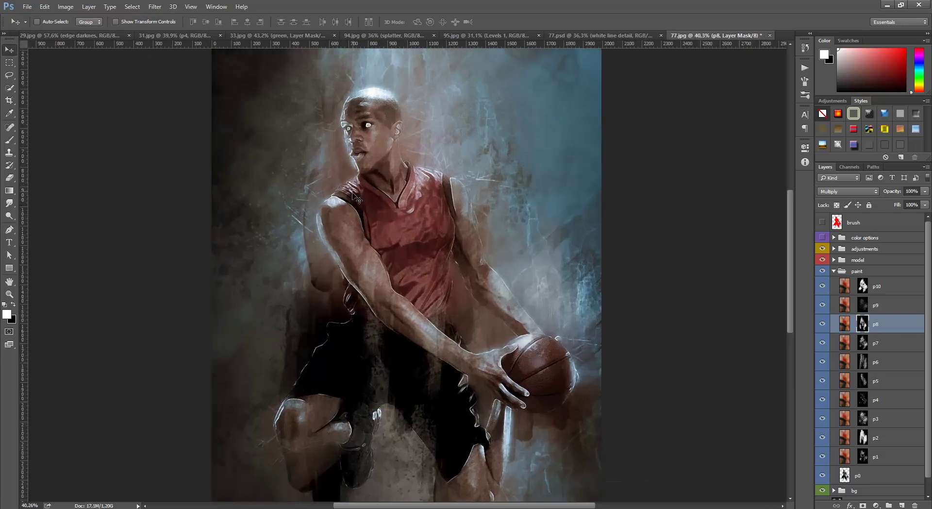
pyautogui.scroll(1, 355, 215)
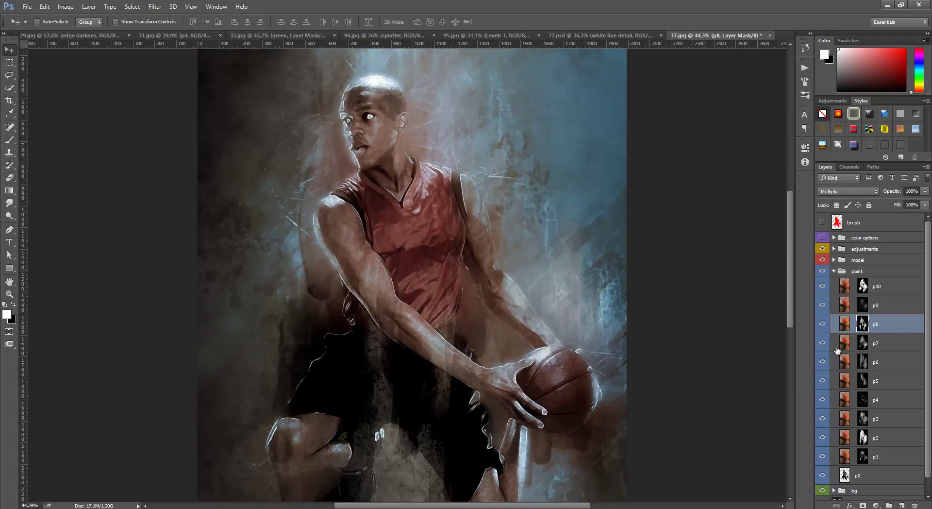
pyautogui.click(823, 342)
# Turn p6 back on, compare p4 hidden and shown, and raise p4's opacity to 100%.
pyautogui.click(892, 344)
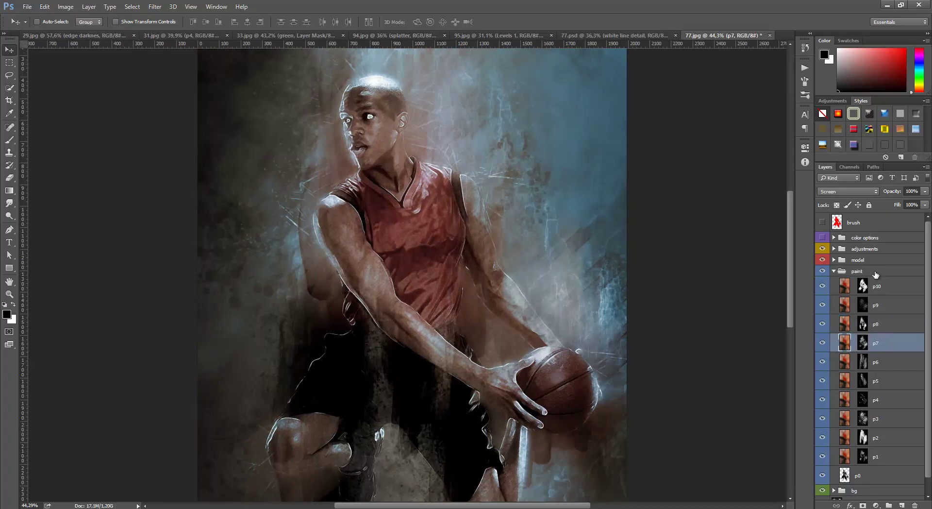
pyautogui.click(823, 361)
pyautogui.click(823, 400)
pyautogui.click(823, 400)
pyautogui.click(846, 402)
pyautogui.click(925, 192)
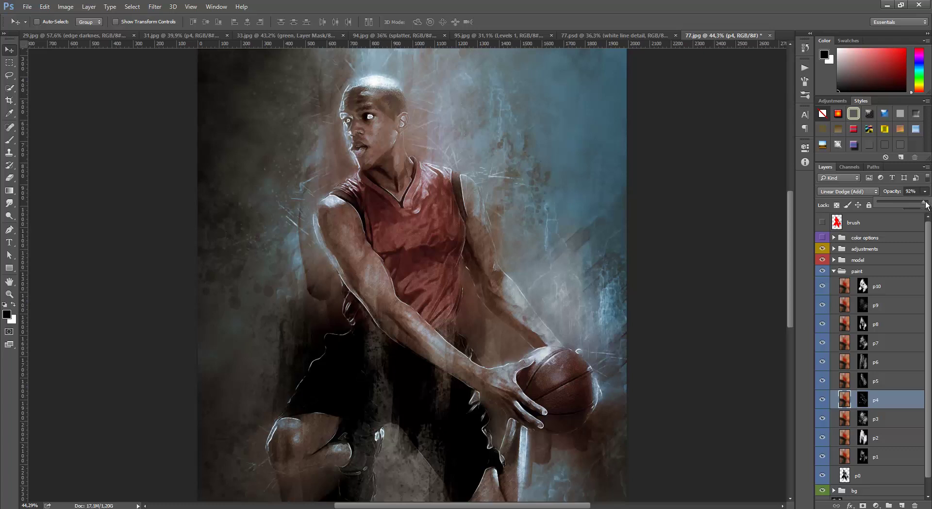
pyautogui.moveTo(927, 204); pyautogui.dragTo(931, 204)
# Compare p0 hidden and shown, adjust its opacity slider, and select the paint group.
pyautogui.click(823, 476)
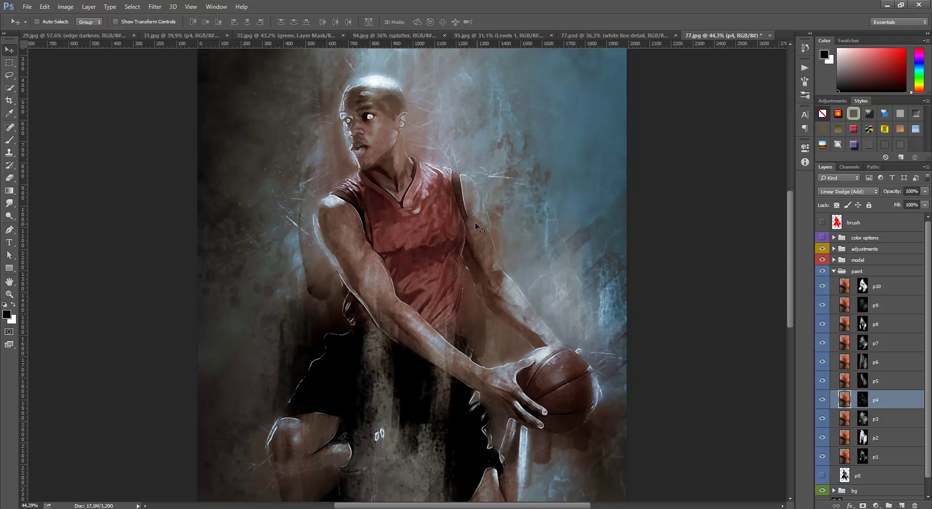
pyautogui.scroll(-1, 474, 223)
pyautogui.scroll(1, 508, 467)
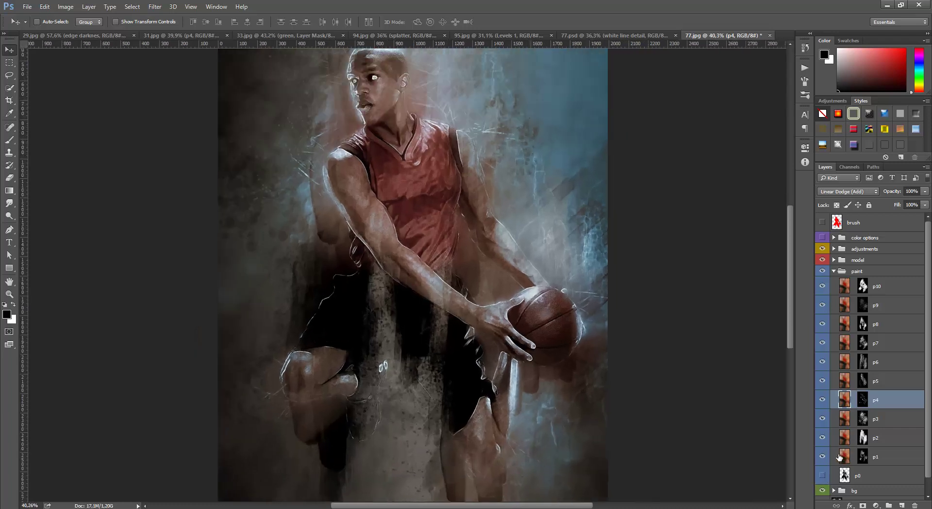
pyautogui.click(823, 475)
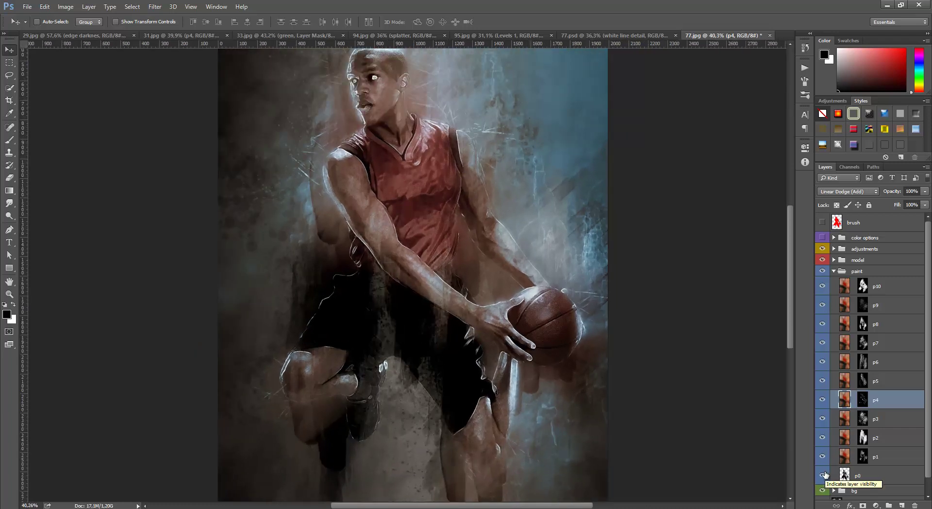
pyautogui.click(823, 475)
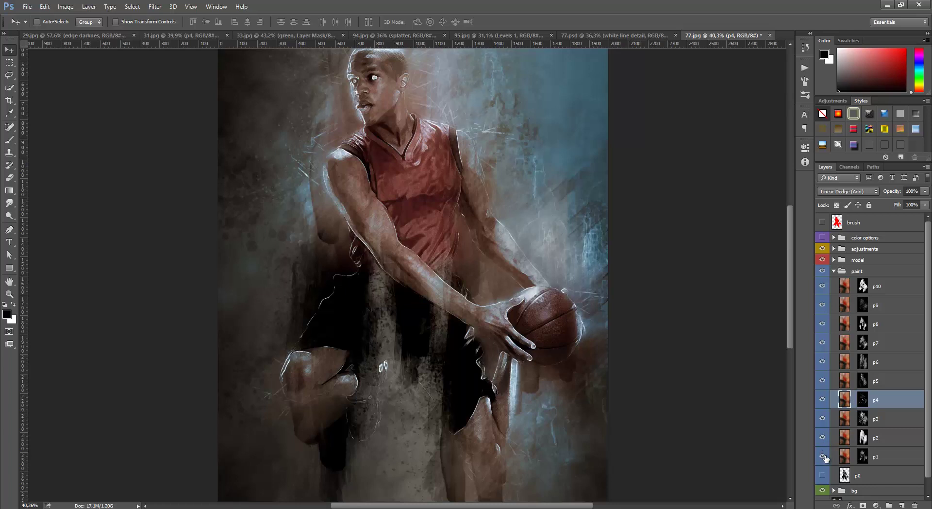
pyautogui.click(822, 474)
pyautogui.click(874, 476)
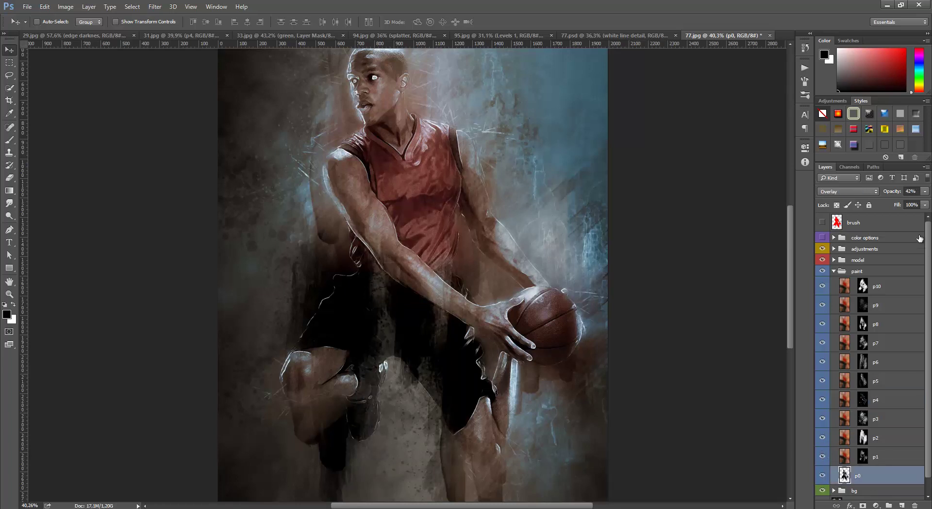
pyautogui.click(926, 191)
pyautogui.moveTo(927, 202); pyautogui.dragTo(879, 205)
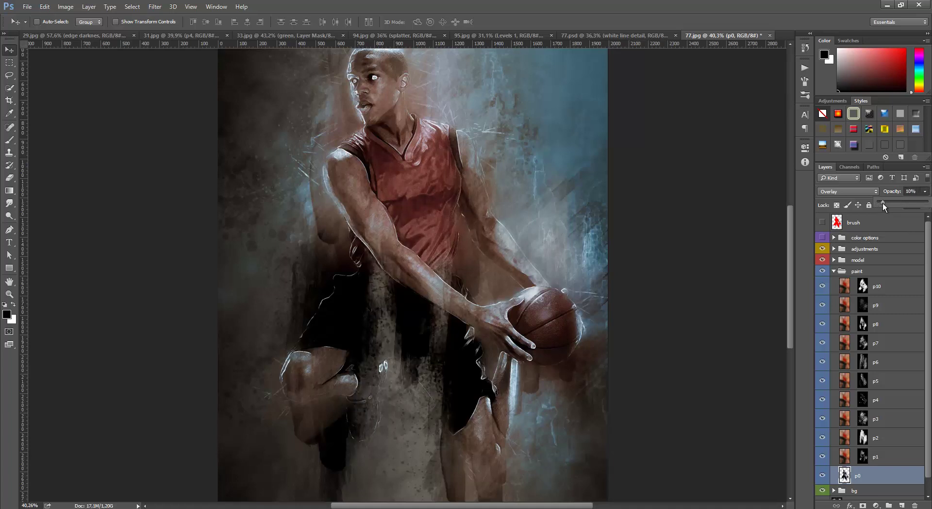
pyautogui.click(876, 271)
# Collapse the paint group, expand the model group, and compare the white line detail layer on and off.
pyautogui.click(833, 273)
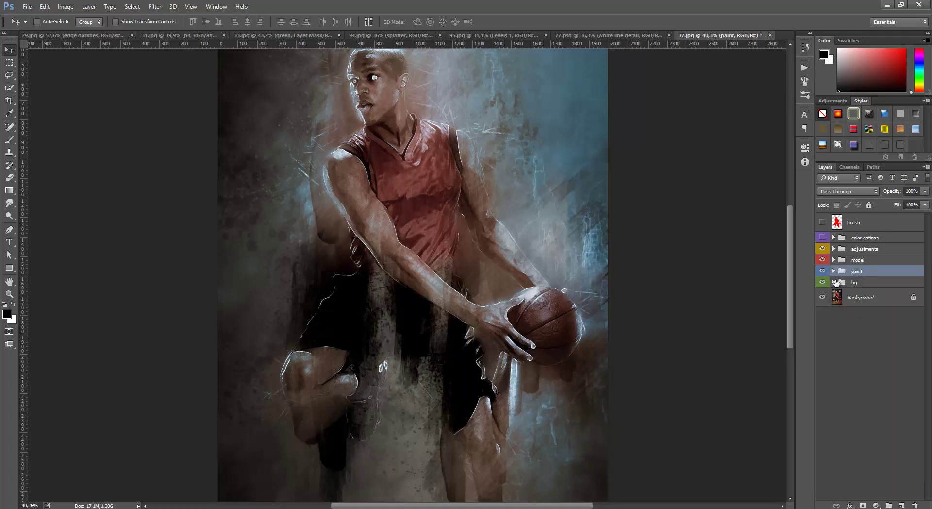
pyautogui.scroll(1, 409, 124)
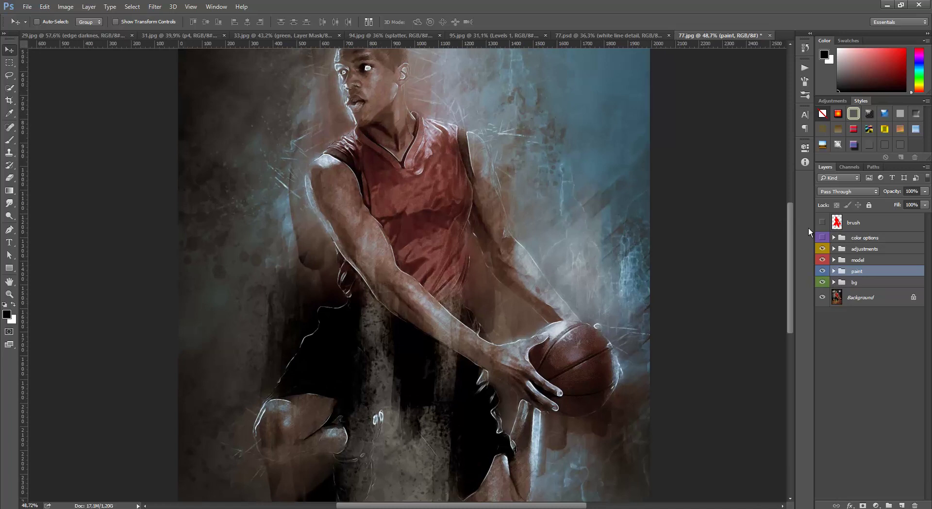
pyautogui.click(869, 261)
pyautogui.click(834, 261)
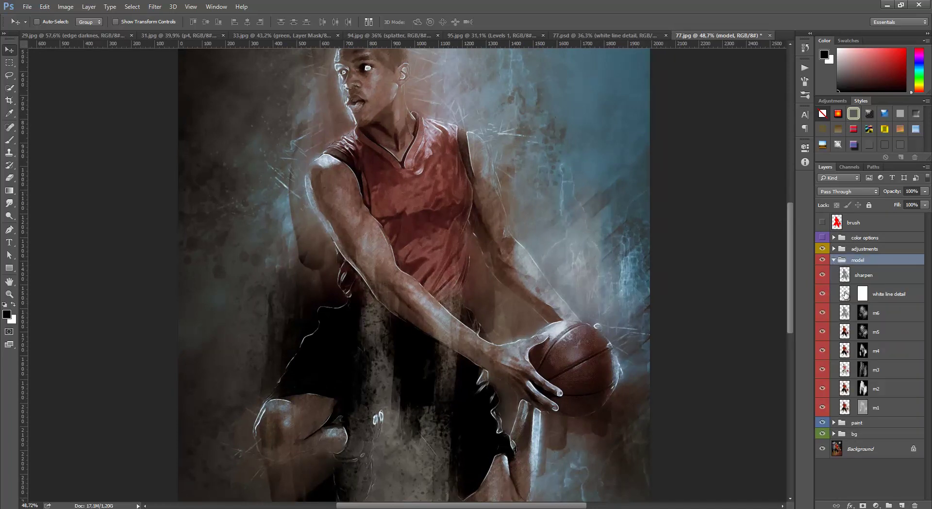
pyautogui.click(822, 294)
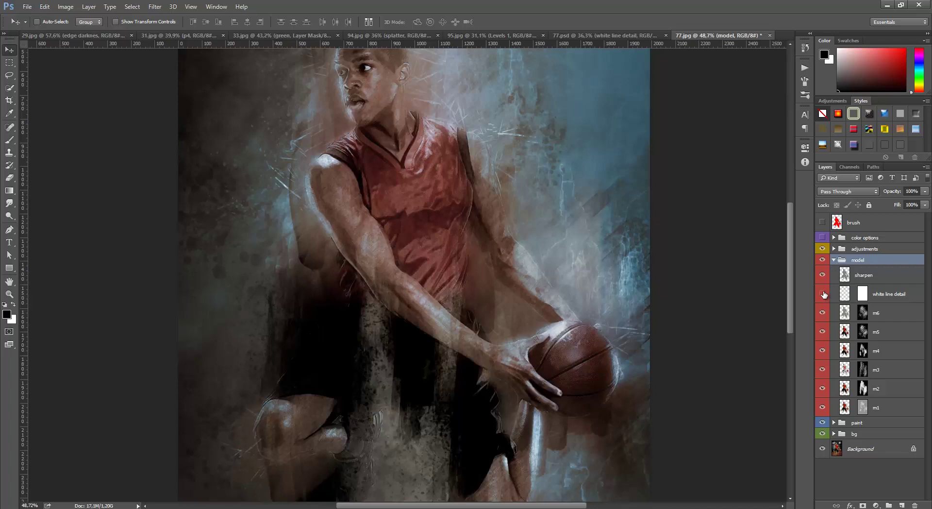
pyautogui.click(822, 294)
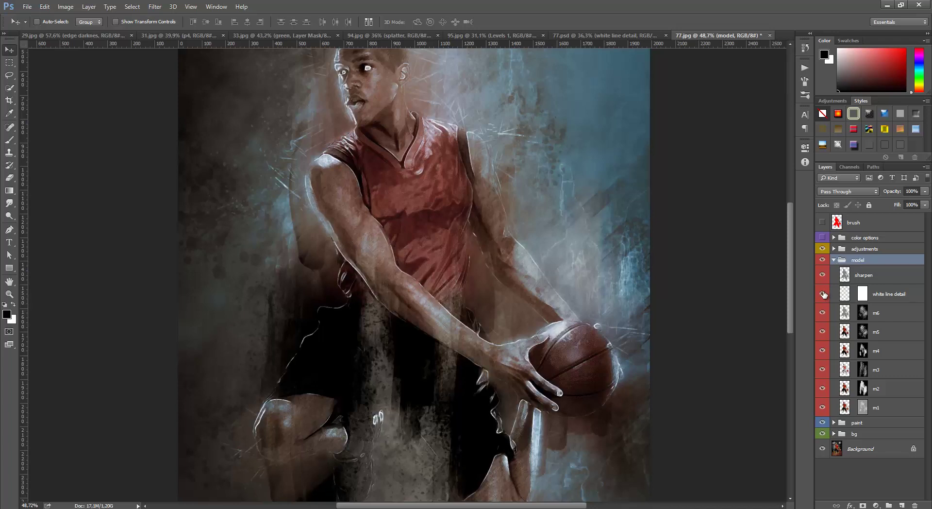
# Erase the white line detail layer's mask over the player's dark shorts.
pyautogui.click(863, 294)
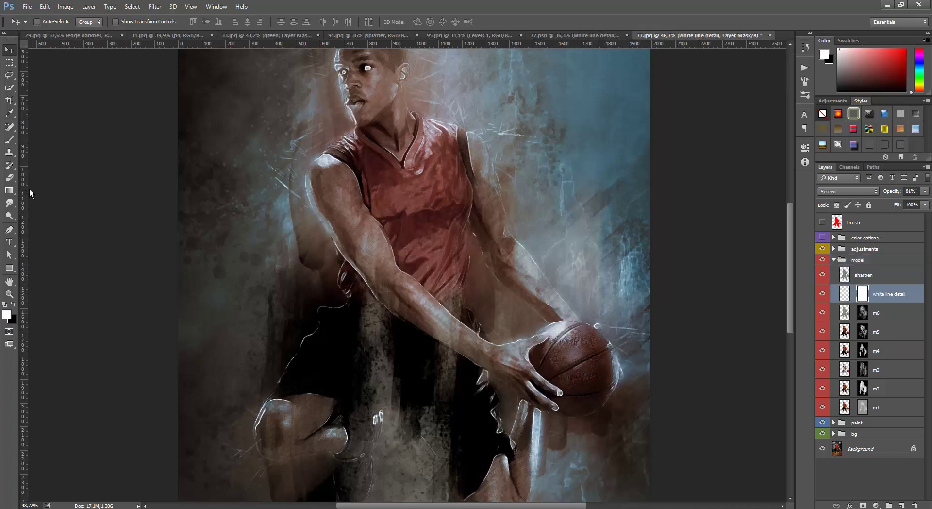
pyautogui.click(9, 177)
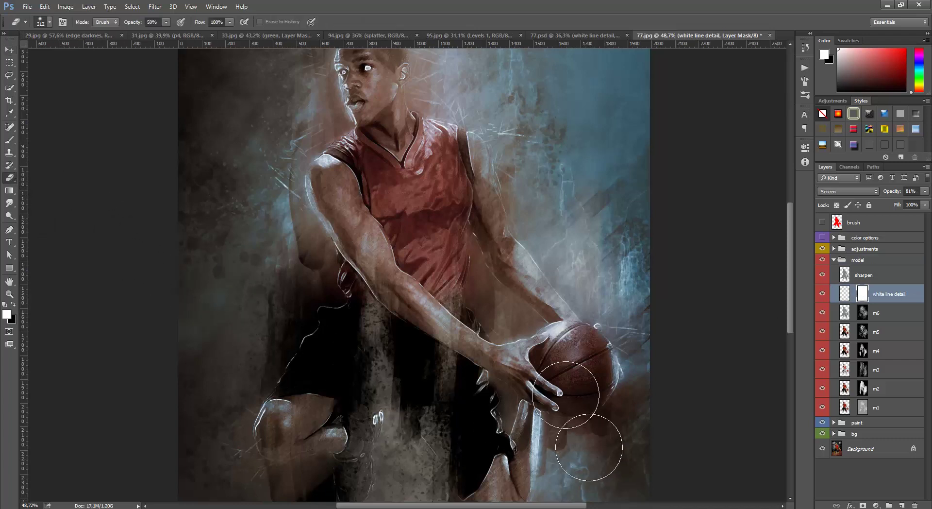
pyautogui.scroll(-2, 566, 395)
pyautogui.scroll(-1, 559, 384)
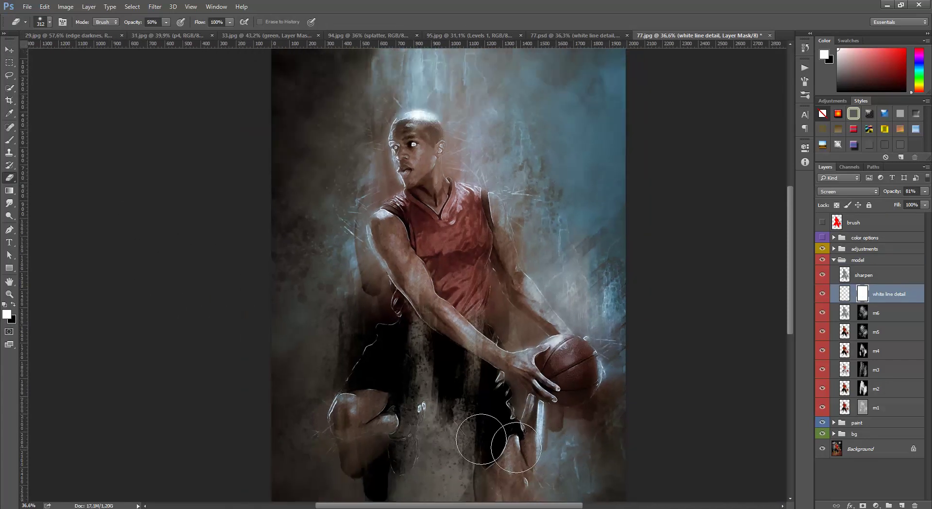
pyautogui.moveTo(375, 348)
pyautogui.mouseDown()
pyautogui.moveTo(354, 406)
pyautogui.moveTo(391, 349)
pyautogui.mouseUp()
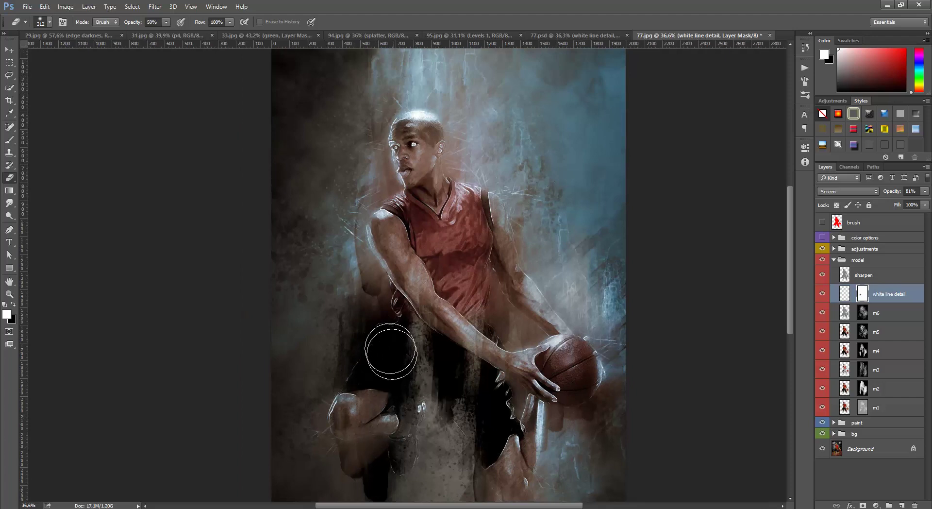
pyautogui.scroll(2, 391, 243)
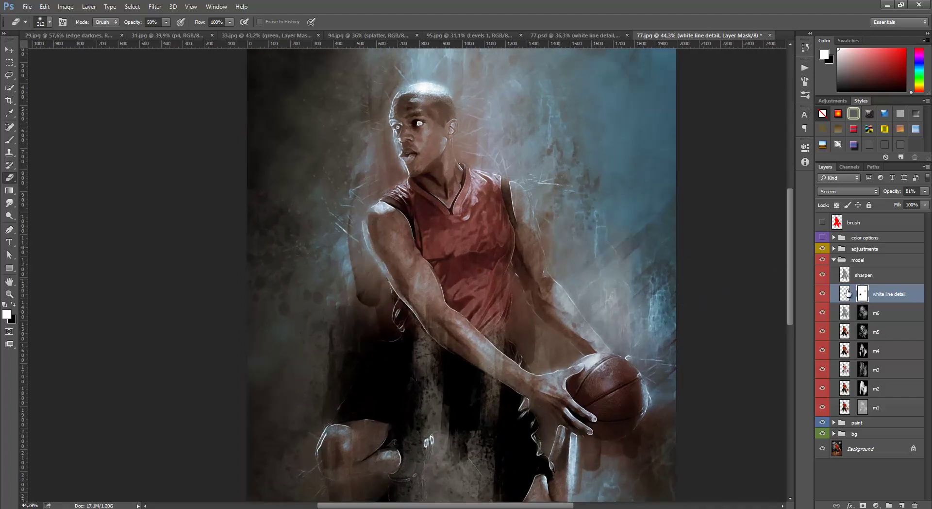
pyautogui.click(10, 51)
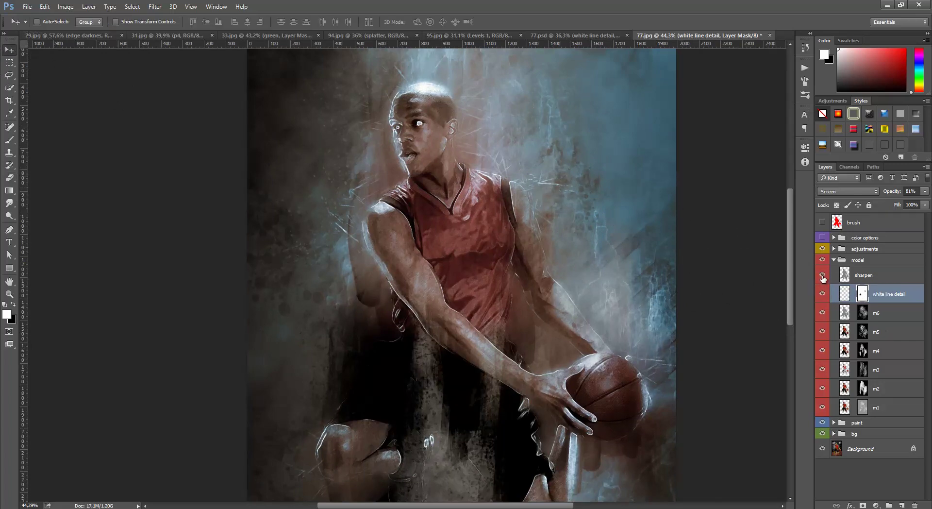
# Compare the m5 and m1 layers on and off, then collapse the model group.
pyautogui.click(823, 332)
pyautogui.click(822, 407)
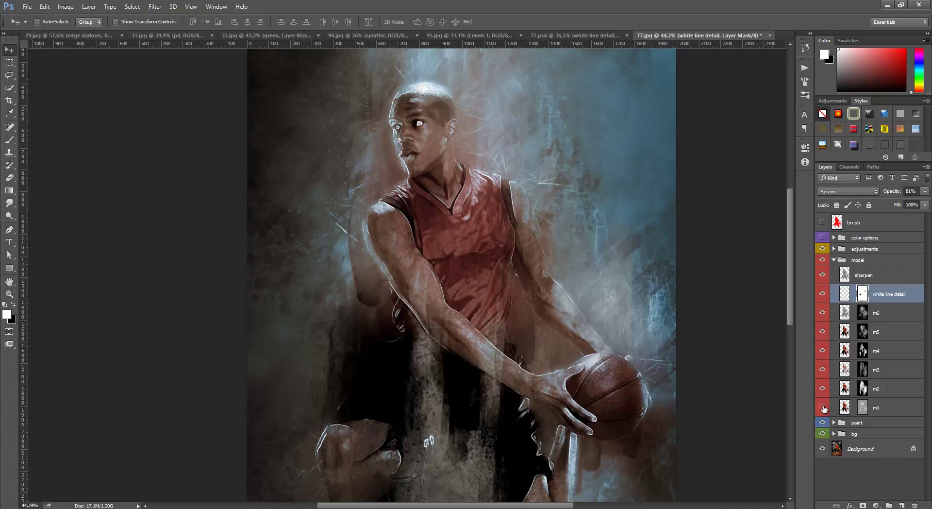
pyautogui.click(822, 408)
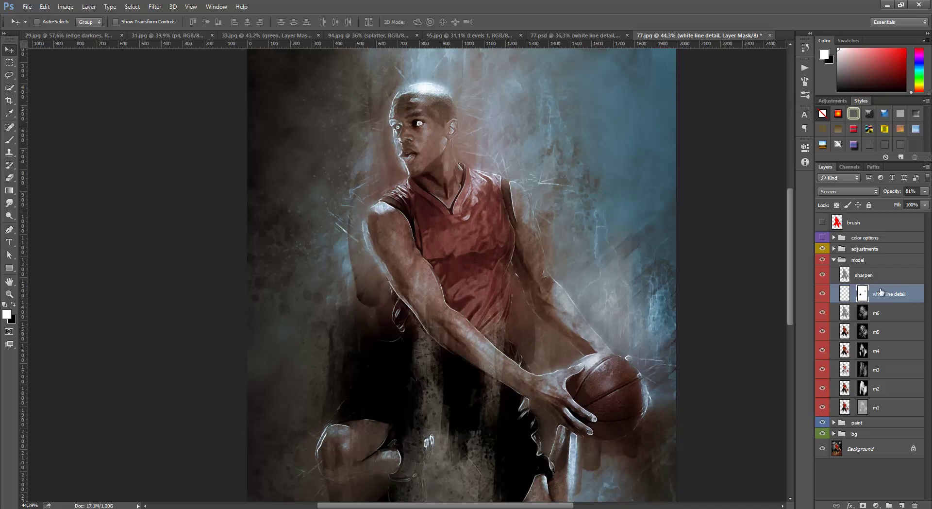
pyautogui.click(835, 262)
# Expand the adjustments group, compare middle light on and off, and lower its opacity to about 57%.
pyautogui.click(840, 249)
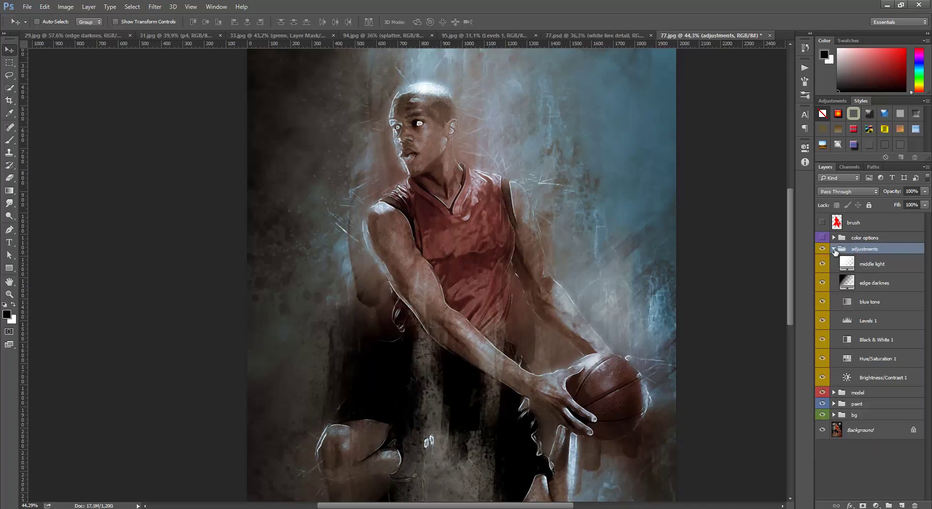
pyautogui.click(868, 263)
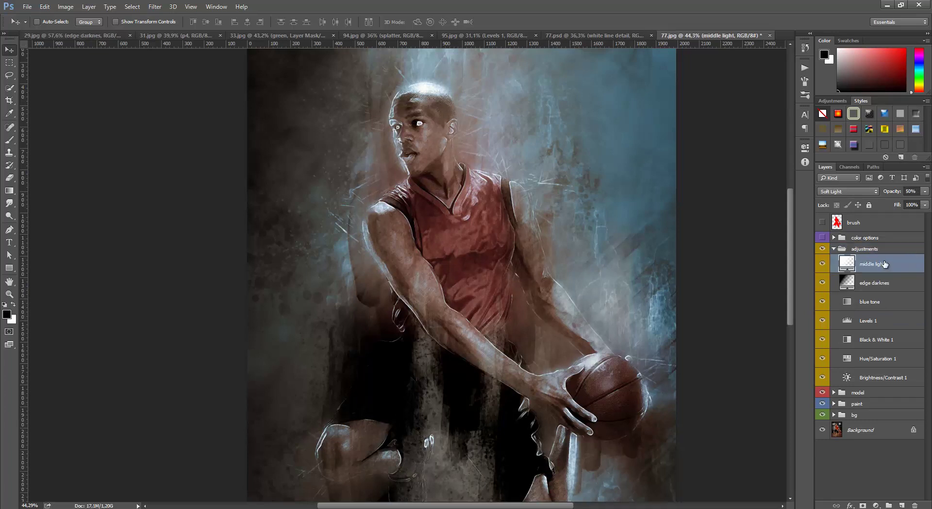
pyautogui.click(823, 263)
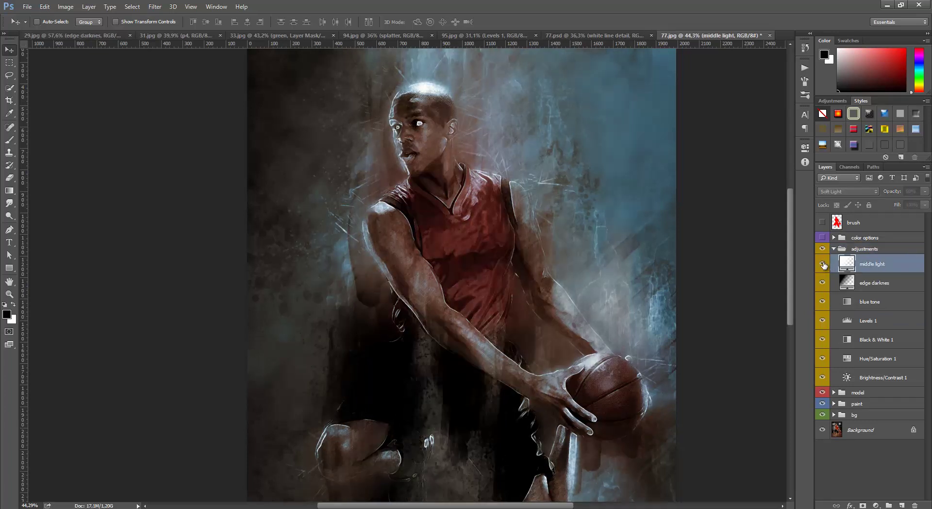
pyautogui.click(823, 263)
pyautogui.click(925, 191)
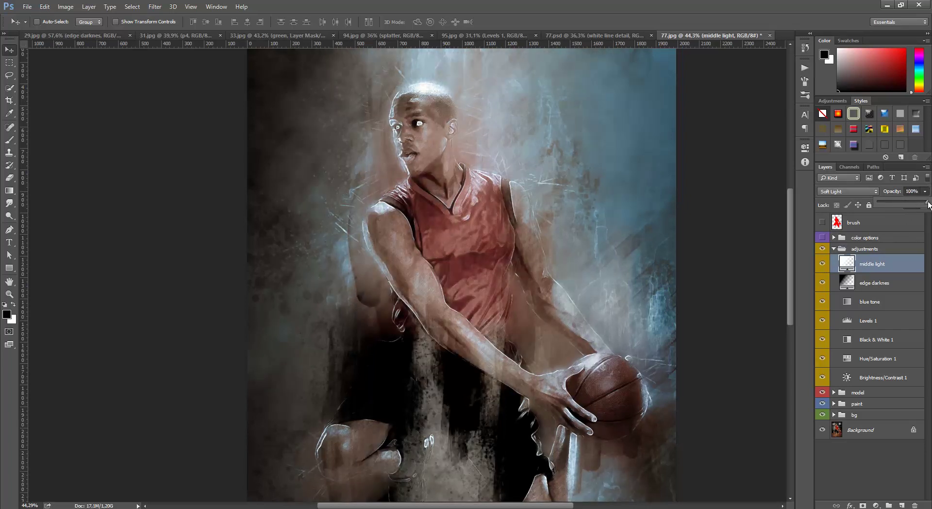
pyautogui.moveTo(929, 204); pyautogui.dragTo(906, 204)
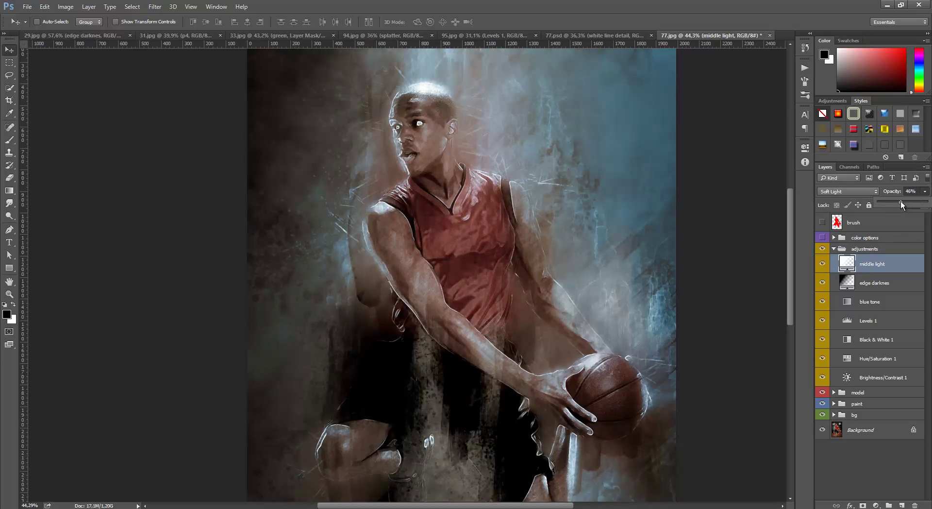
# Reduce the middle light gradient fill's scale to 80% and confirm it.
pyautogui.doubleClick(847, 264)
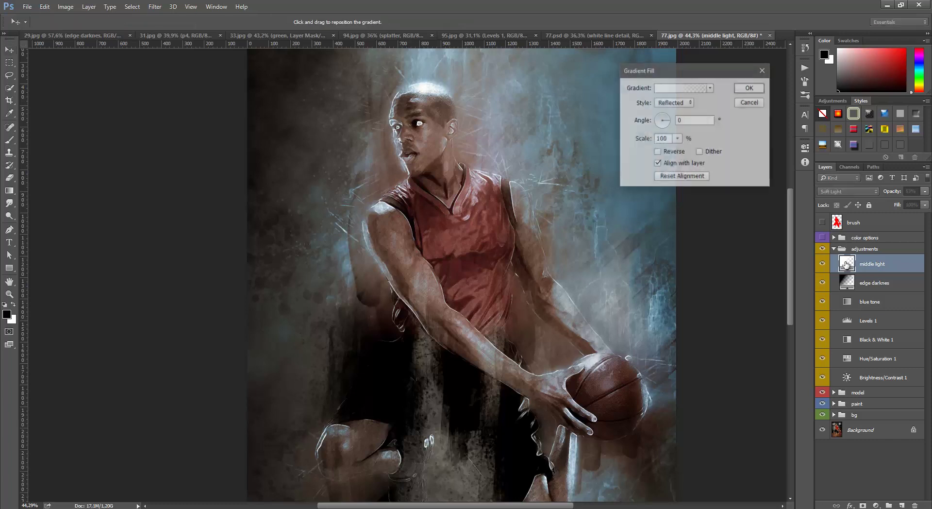
pyautogui.click(677, 139)
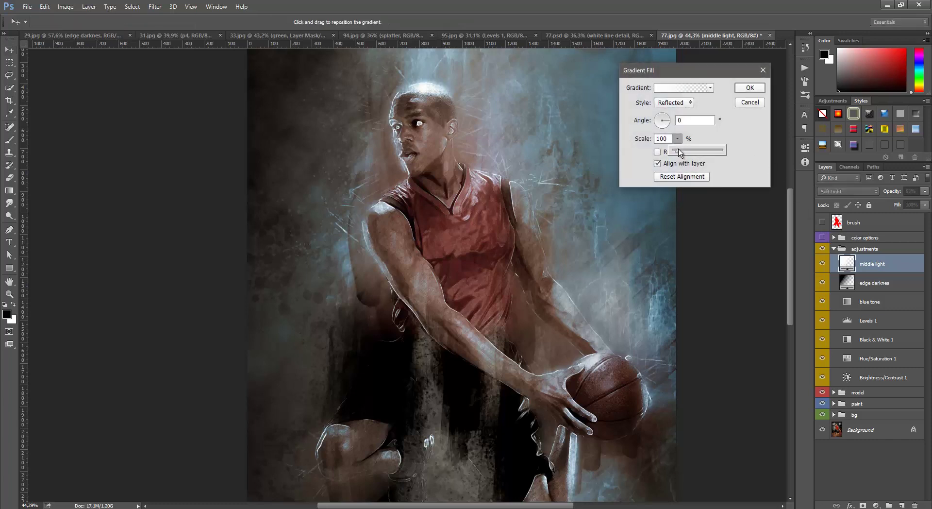
pyautogui.moveTo(678, 152)
pyautogui.mouseDown()
pyautogui.moveTo(696, 154)
pyautogui.moveTo(679, 154)
pyautogui.mouseUp()
pyautogui.click(746, 88)
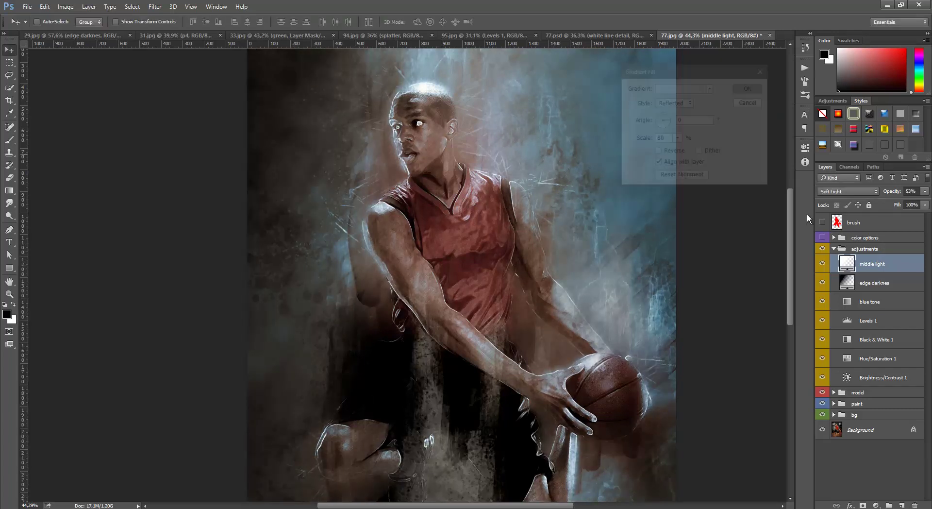
pyautogui.click(874, 283)
# Set edge darknes to 97% opacity in Soft Light, after trying 100% and Overlay.
pyautogui.click(925, 191)
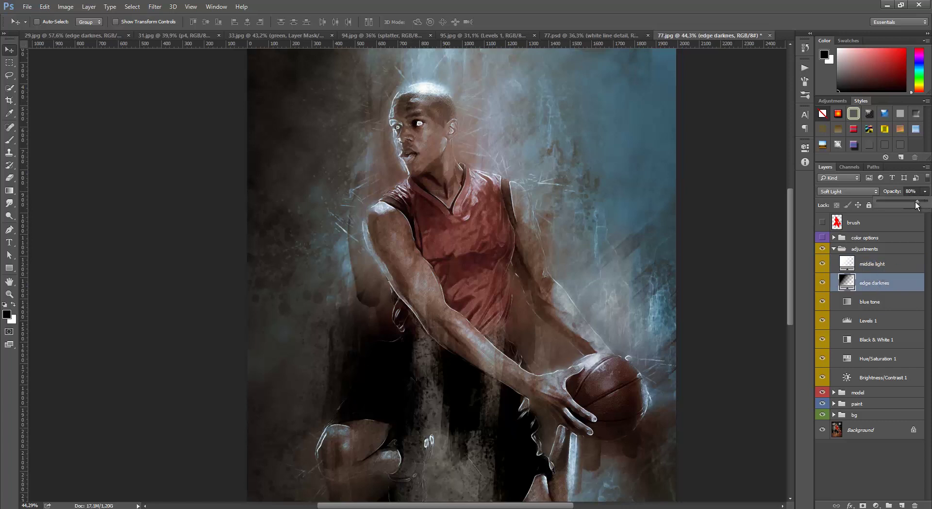
pyautogui.moveTo(919, 205); pyautogui.dragTo(928, 203)
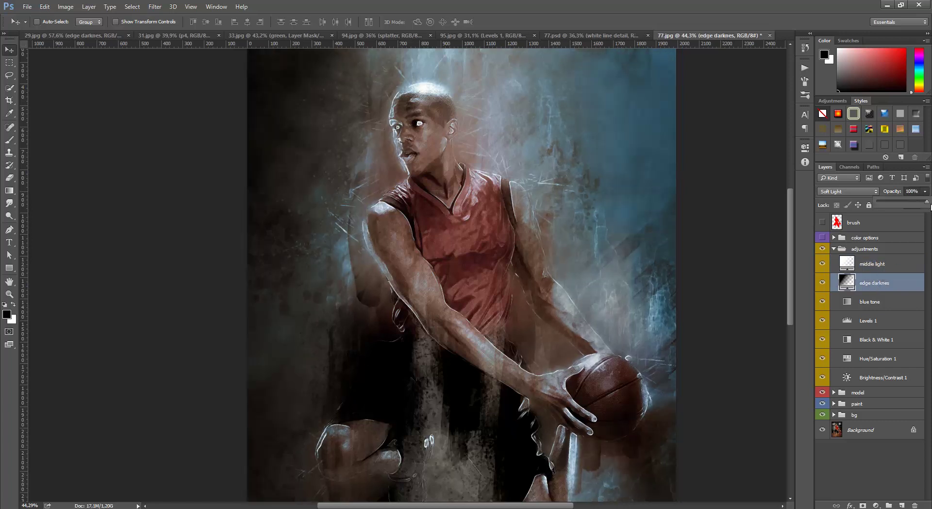
pyautogui.click(848, 191)
pyautogui.click(842, 288)
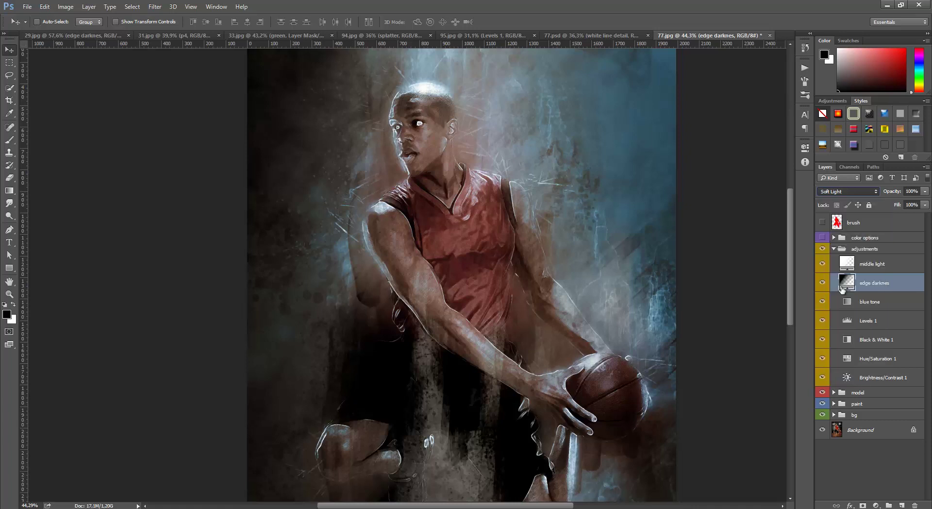
pyautogui.hotkey('shift', '-')
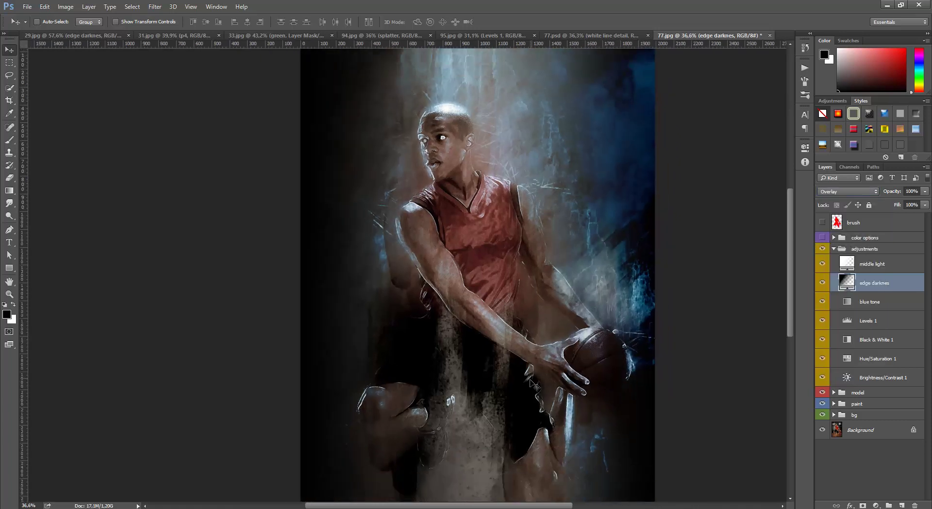
pyautogui.moveTo(532, 412); pyautogui.dragTo(537, 384)
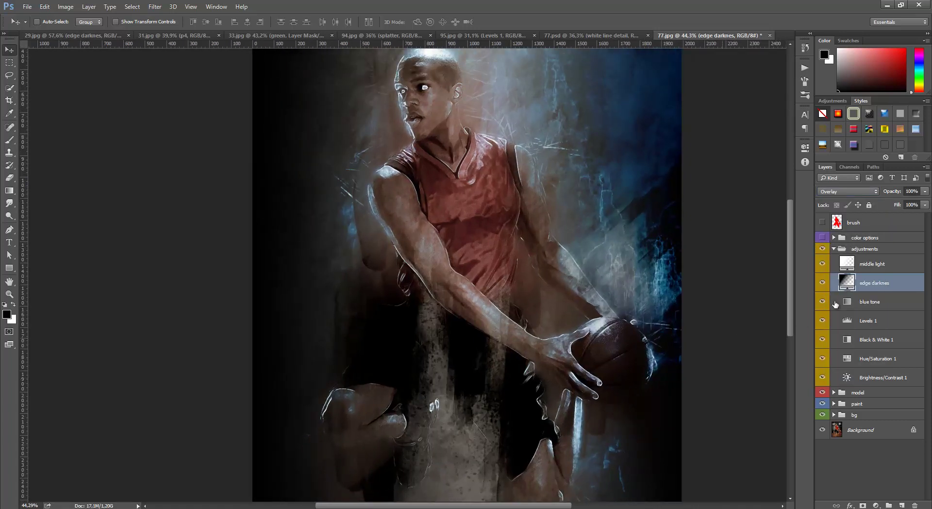
pyautogui.moveTo(925, 191)
pyautogui.mouseDown()
pyautogui.moveTo(912, 207)
pyautogui.moveTo(924, 205)
pyautogui.mouseUp()
pyautogui.click(849, 191)
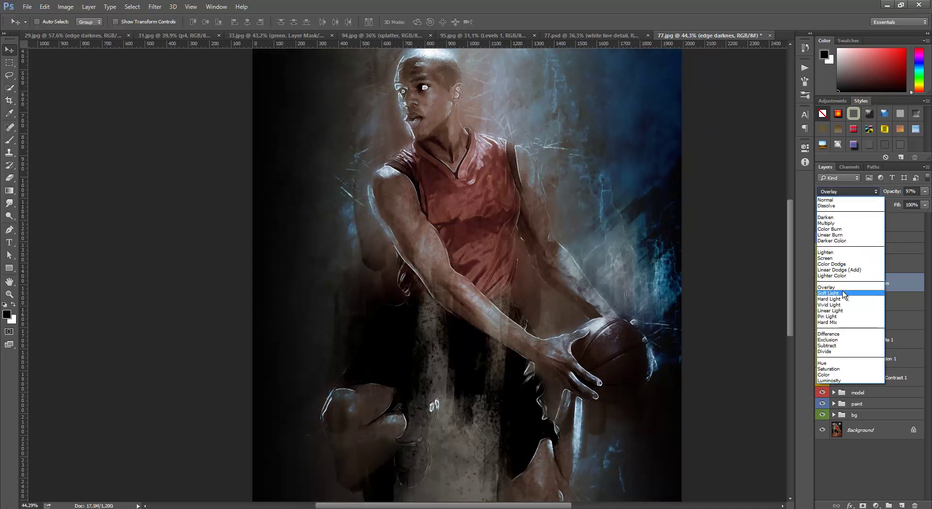
pyautogui.click(844, 294)
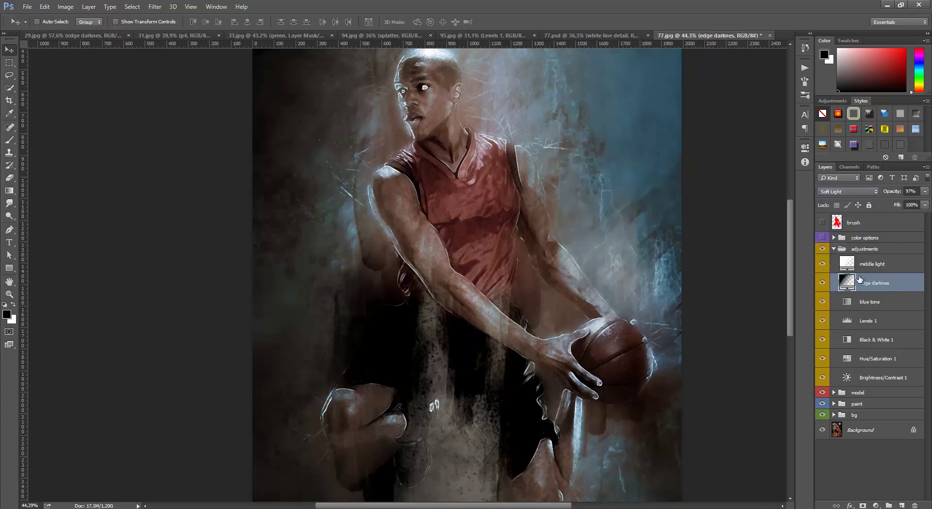
# Compare the blue tone layer on and off, then raise its opacity from 60% to about 76%.
pyautogui.click(880, 302)
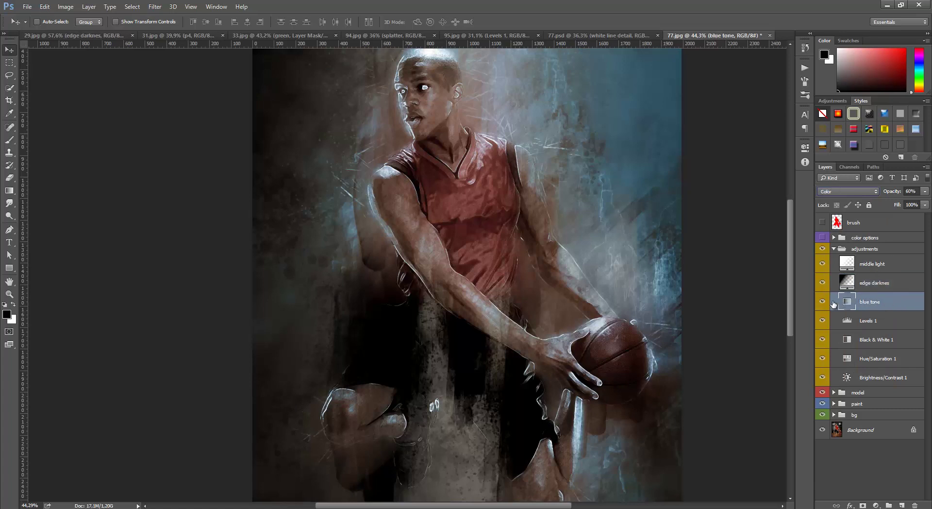
pyautogui.click(822, 302)
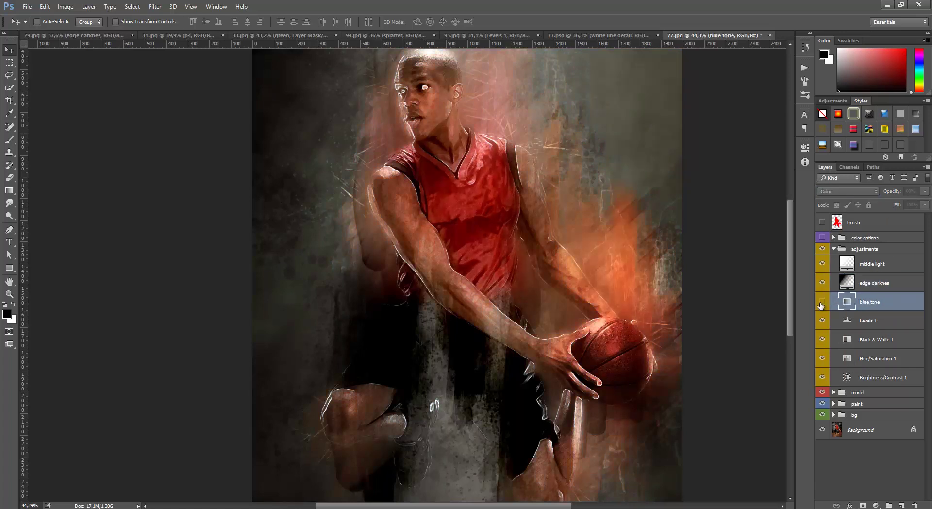
pyautogui.click(822, 302)
pyautogui.click(925, 192)
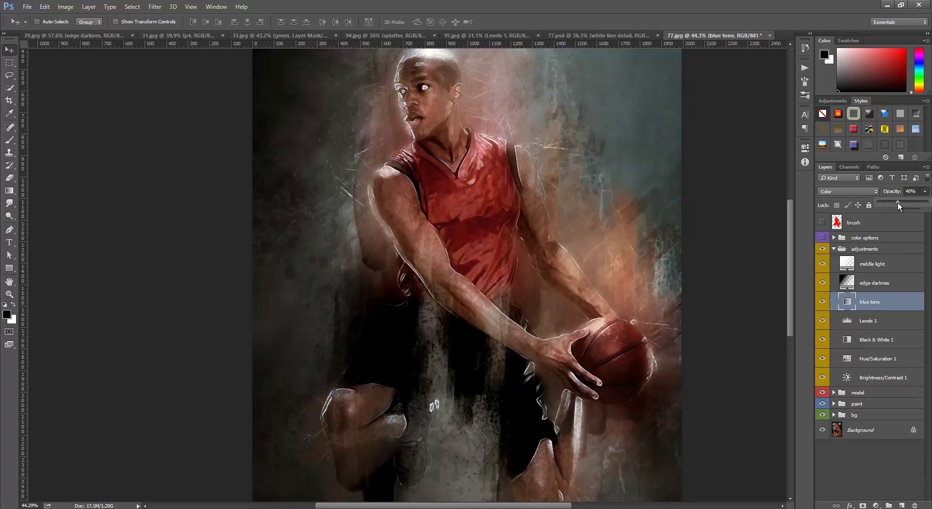
pyautogui.moveTo(900, 202)
pyautogui.mouseDown()
pyautogui.moveTo(931, 203)
pyautogui.moveTo(919, 206)
pyautogui.mouseUp()
# Set Levels 1 input levels to black 25 and white 167.
pyautogui.doubleClick(847, 320)
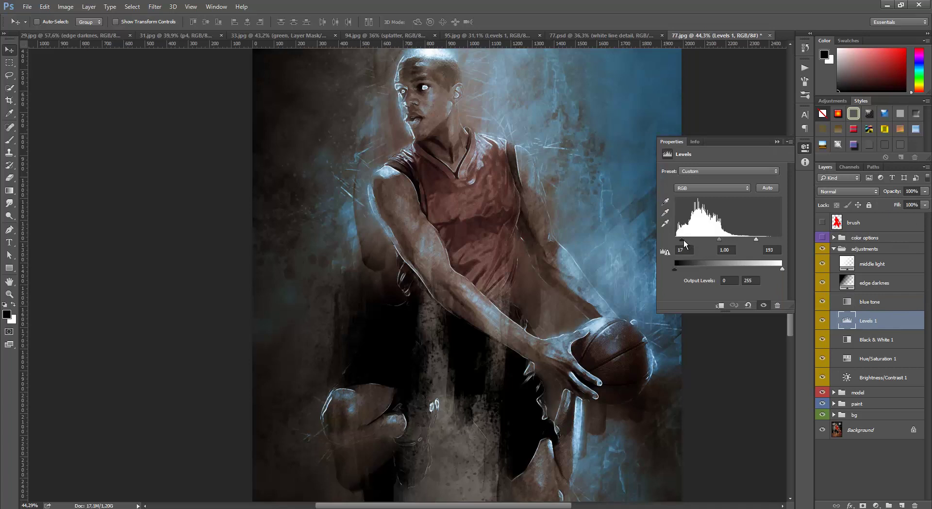
pyautogui.moveTo(684, 241); pyautogui.dragTo(692, 240)
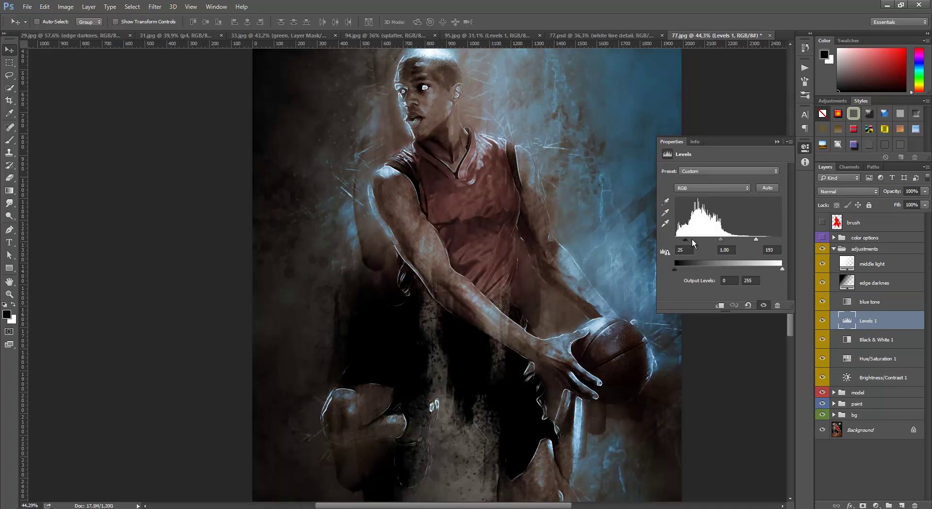
pyautogui.moveTo(756, 239); pyautogui.dragTo(746, 241)
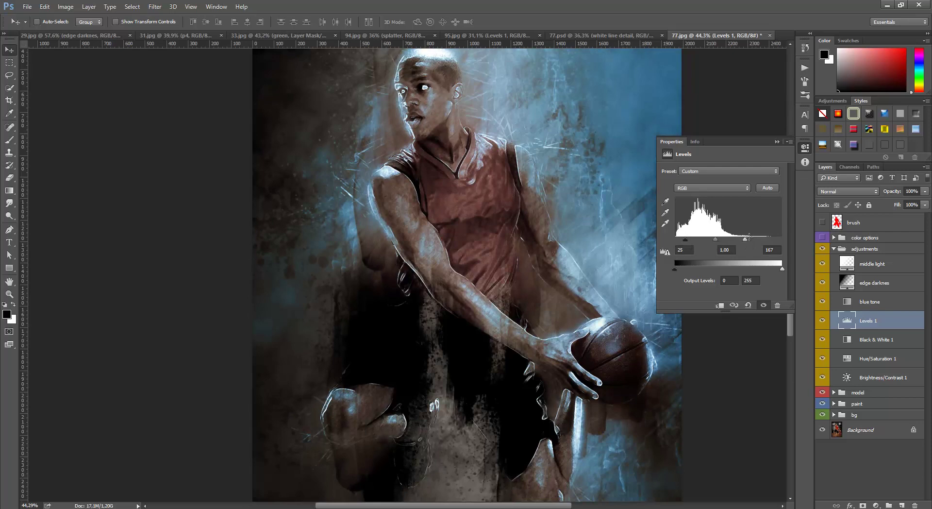
pyautogui.click(779, 141)
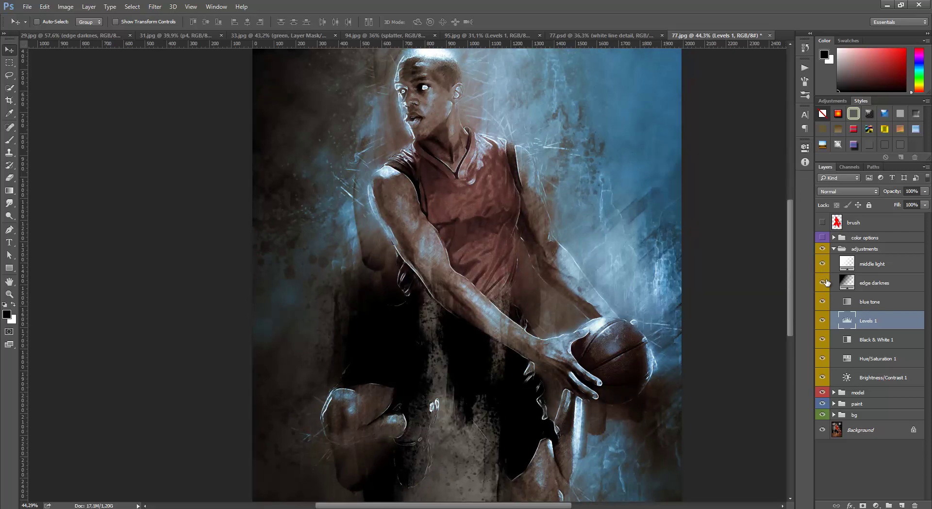
# Compare Black & White 1 on and off, then lower Hue/Saturation 1 saturation to -35.
pyautogui.click(822, 341)
pyautogui.click(822, 340)
pyautogui.doubleClick(847, 358)
pyautogui.moveTo(712, 229)
pyautogui.mouseDown()
pyautogui.moveTo(687, 228)
pyautogui.moveTo(770, 232)
pyautogui.moveTo(700, 235)
pyautogui.mouseUp()
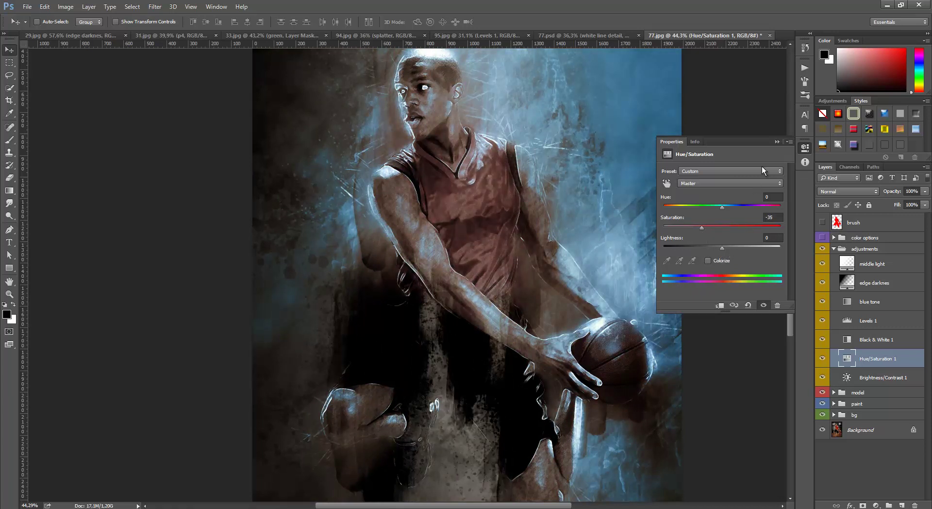
# Give Brightness/Contrast 1 brightness -12 and contrast -8, then collapse the adjustments group.
pyautogui.click(777, 141)
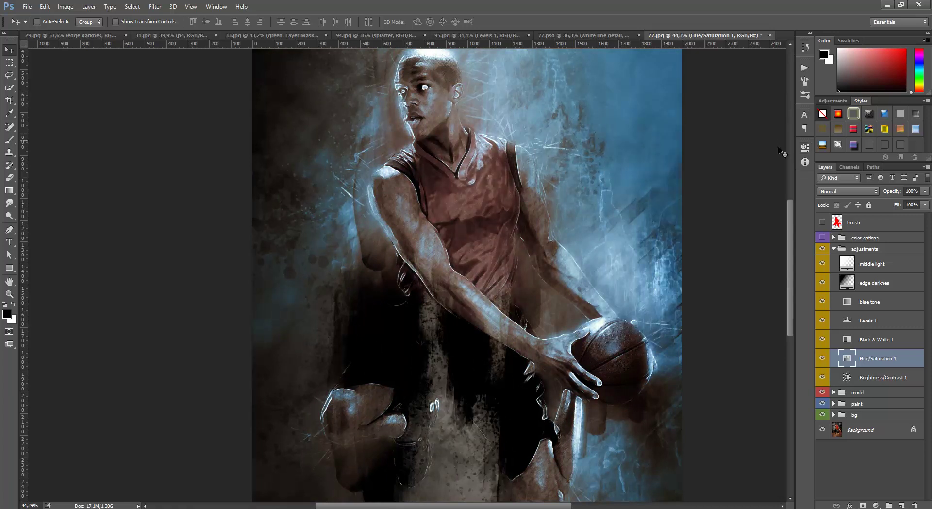
pyautogui.click(847, 377)
pyautogui.moveTo(716, 196)
pyautogui.mouseDown()
pyautogui.moveTo(724, 194)
pyautogui.moveTo(703, 194)
pyautogui.moveTo(716, 194)
pyautogui.mouseUp()
pyautogui.moveTo(716, 194)
pyautogui.mouseDown()
pyautogui.moveTo(733, 219)
pyautogui.moveTo(707, 215)
pyautogui.mouseUp()
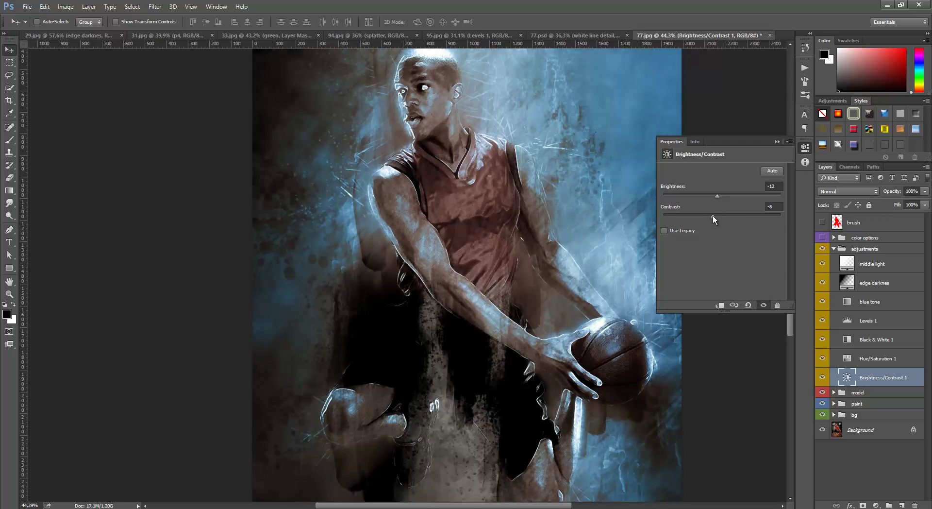
pyautogui.click(777, 142)
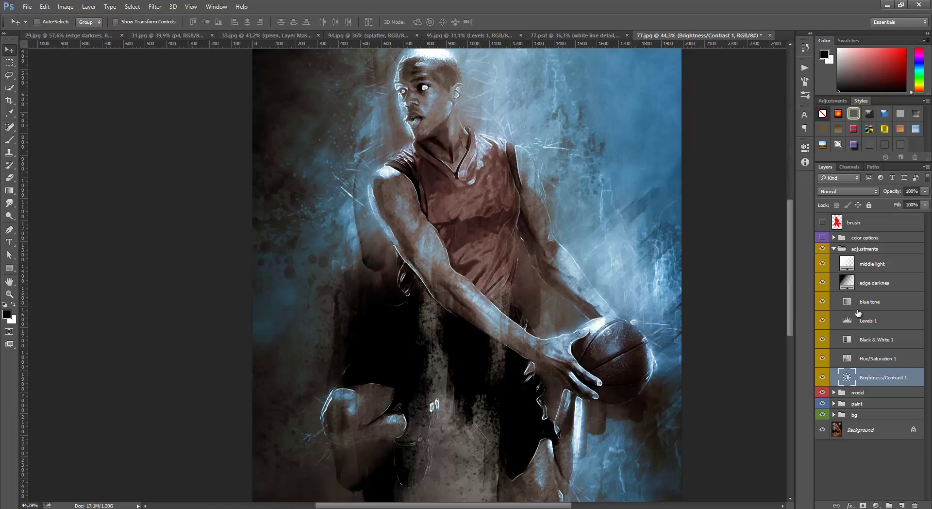
pyautogui.click(846, 246)
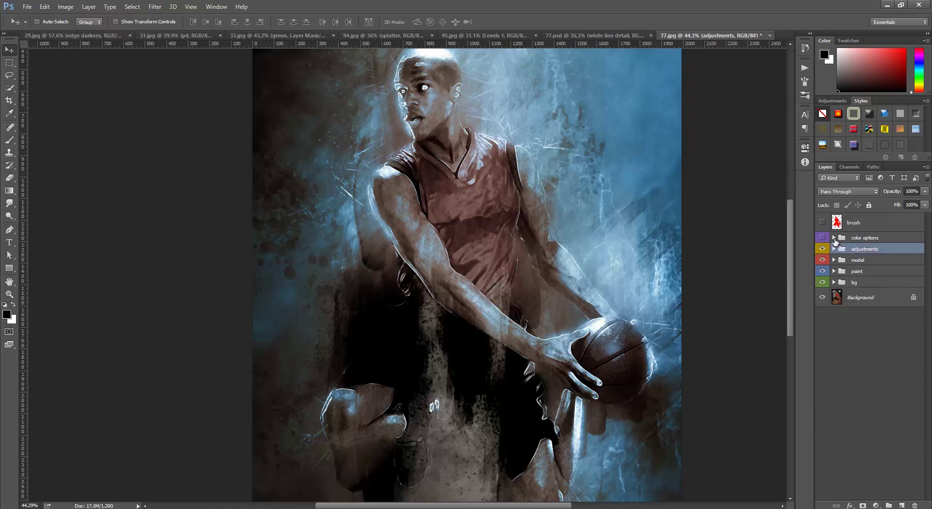
# Show and expand the color options group, previewing the c3 and c2 tints.
pyautogui.click(823, 237)
pyautogui.click(857, 238)
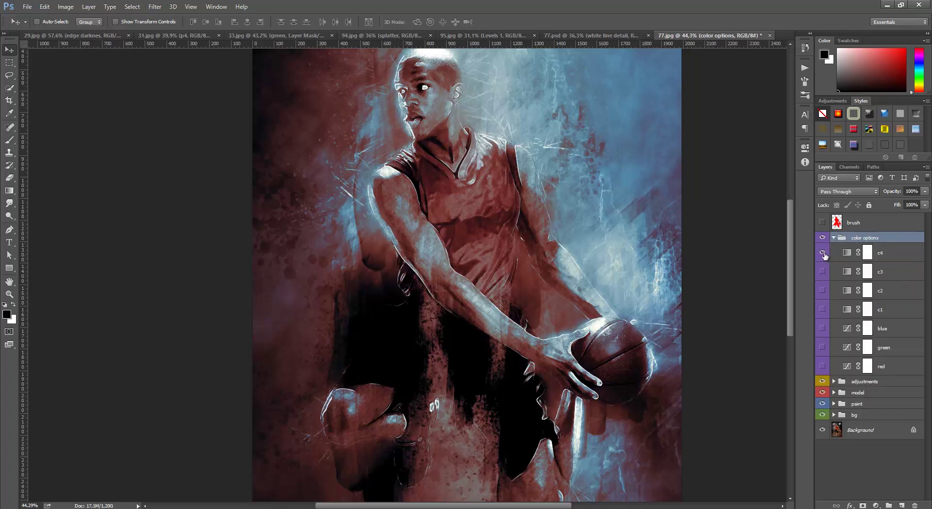
pyautogui.click(822, 271)
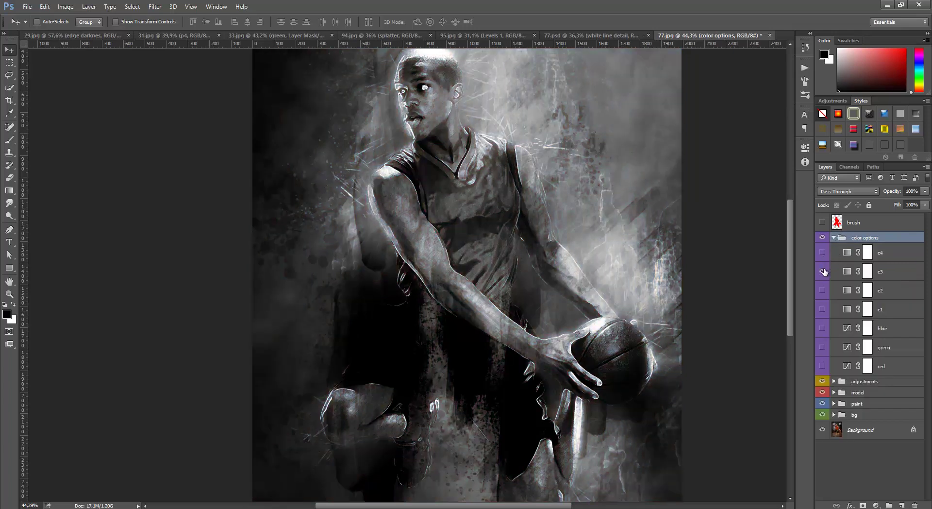
pyautogui.click(823, 272)
pyautogui.click(823, 290)
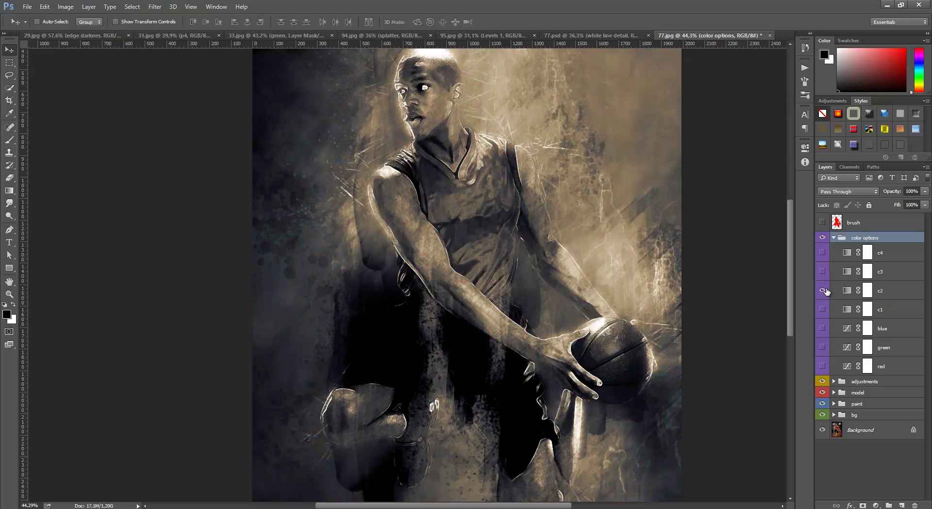
pyautogui.click(867, 290)
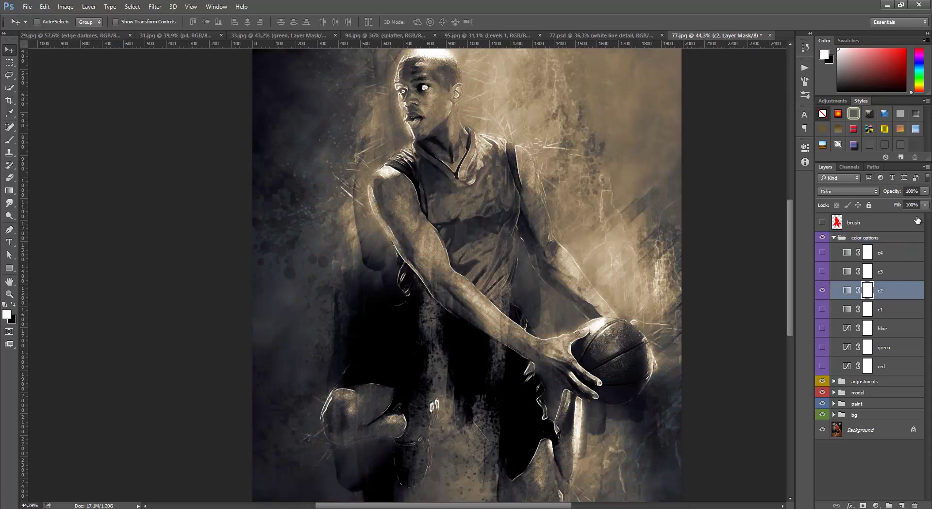
pyautogui.click(926, 192)
pyautogui.click(823, 291)
# Preview the c1, blue, green and red tints, ending with c4 visible.
pyautogui.click(823, 310)
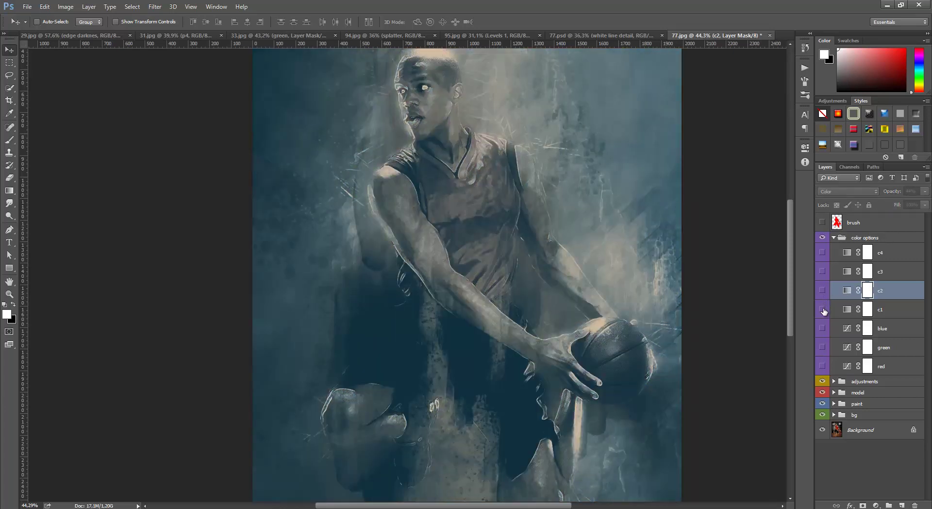
pyautogui.click(824, 310)
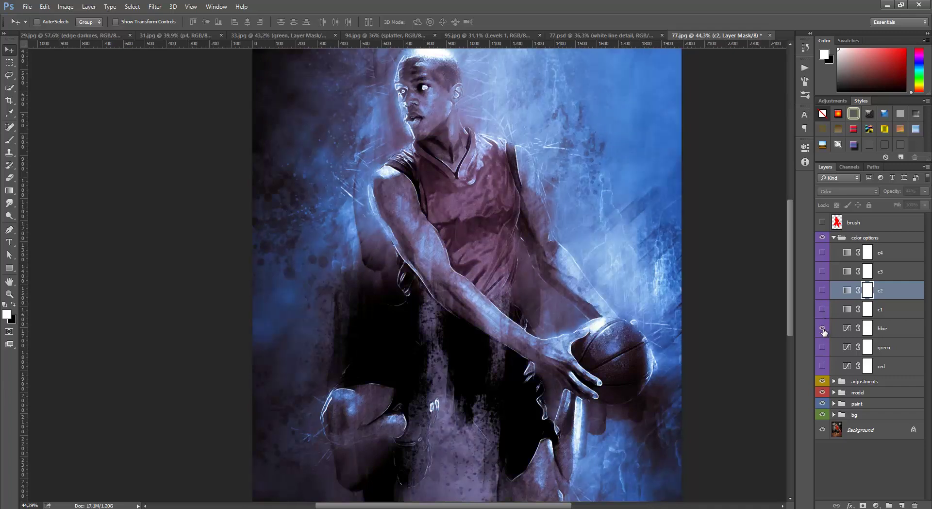
pyautogui.click(822, 328)
pyautogui.click(822, 347)
pyautogui.click(822, 348)
pyautogui.click(823, 366)
pyautogui.click(823, 252)
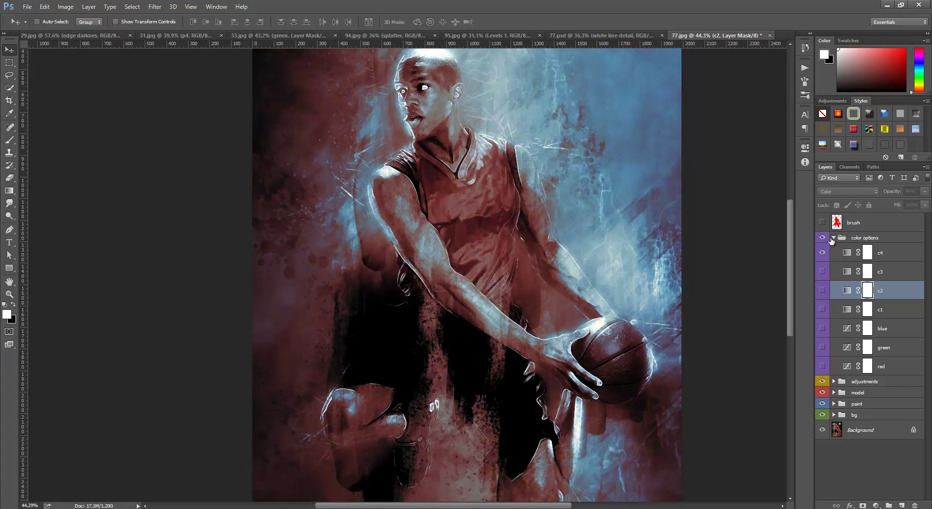